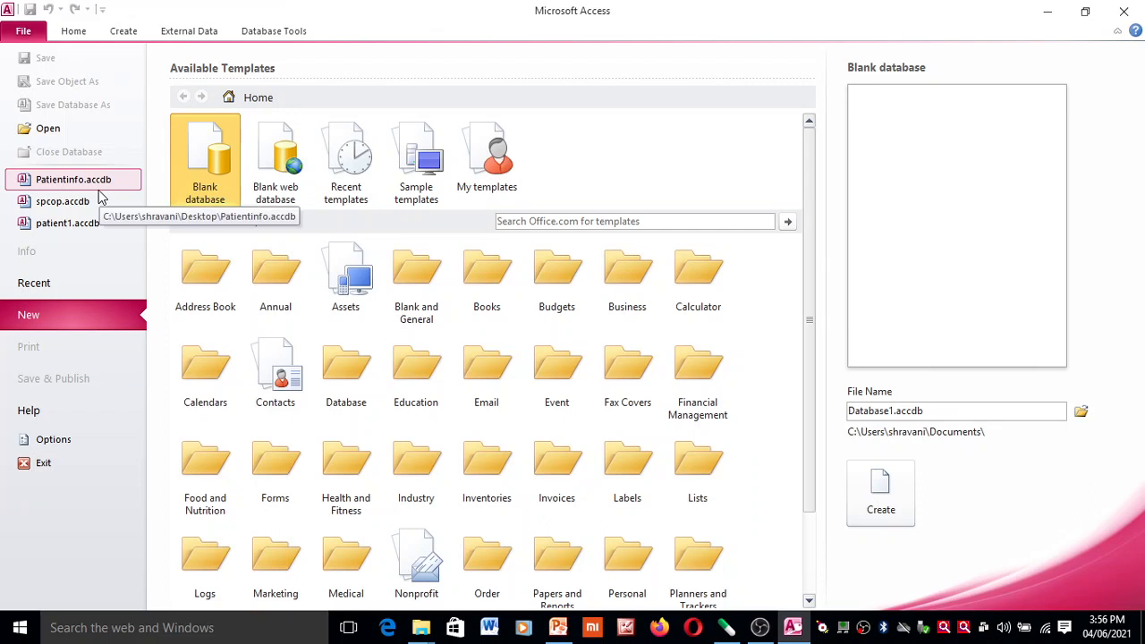
- Open the Patientinfo.accdb database, display its Customer Details table, and close the Field List
{"action": "left_click", "coordinate": [90, 181]}
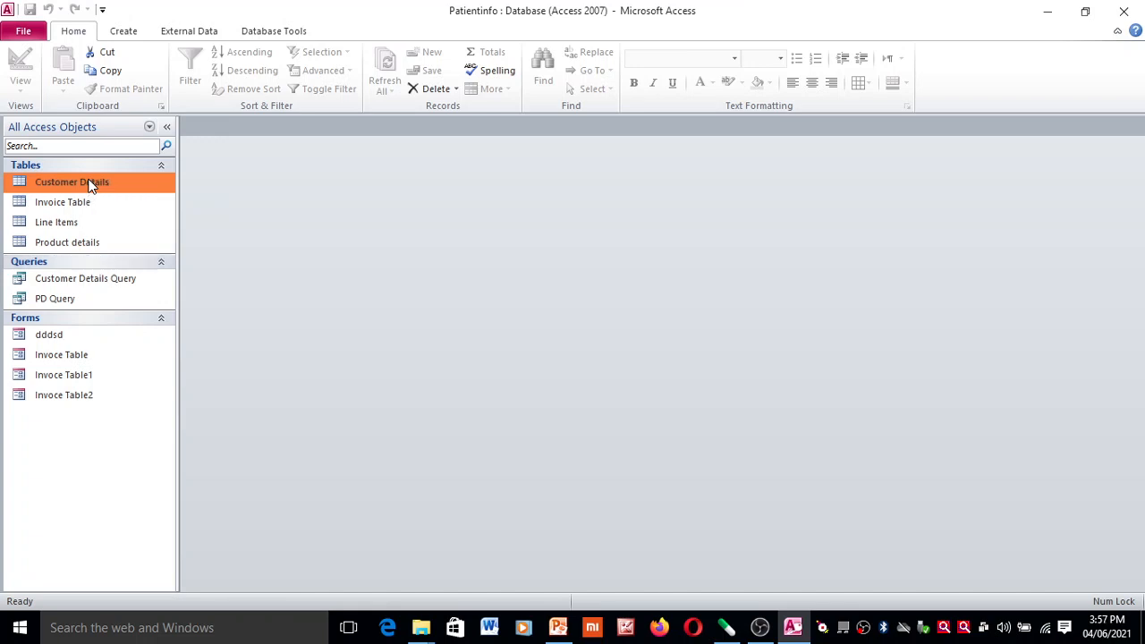
{"action": "double_click", "coordinate": [77, 181]}
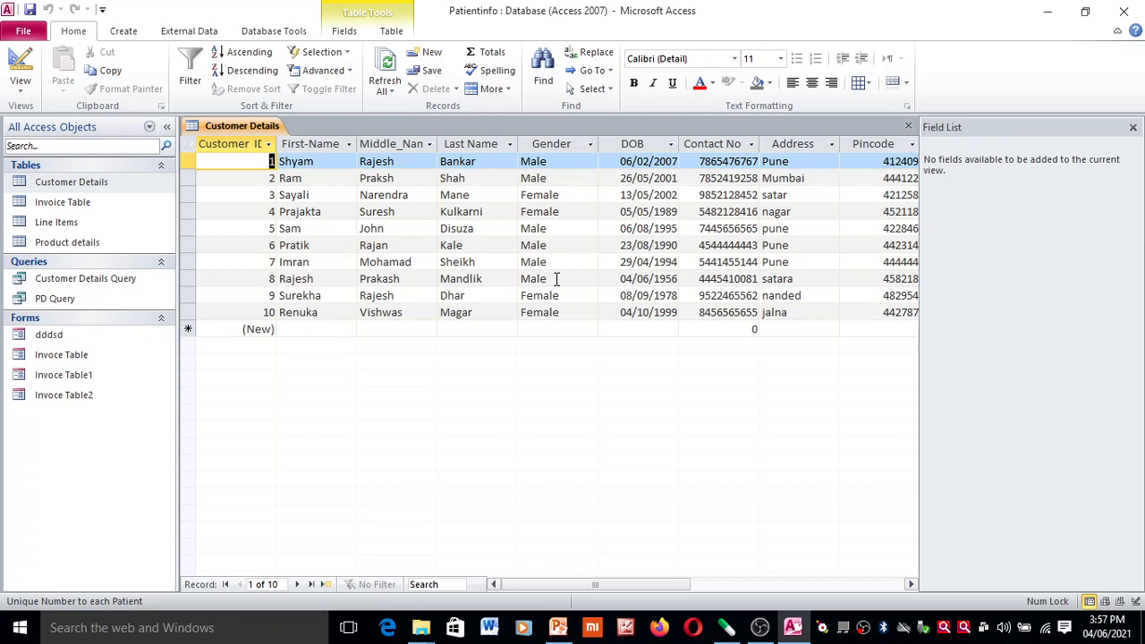
{"action": "left_click", "coordinate": [1135, 127]}
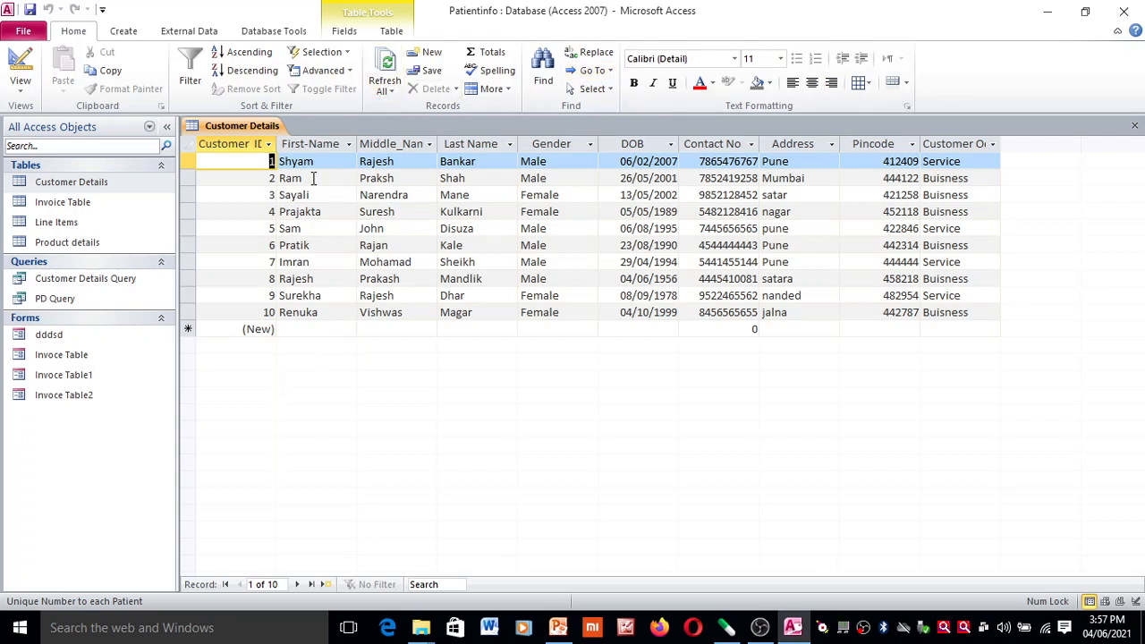
- Start the Form Wizard to create a new form from the Customer Details table
{"action": "left_click", "coordinate": [125, 33]}
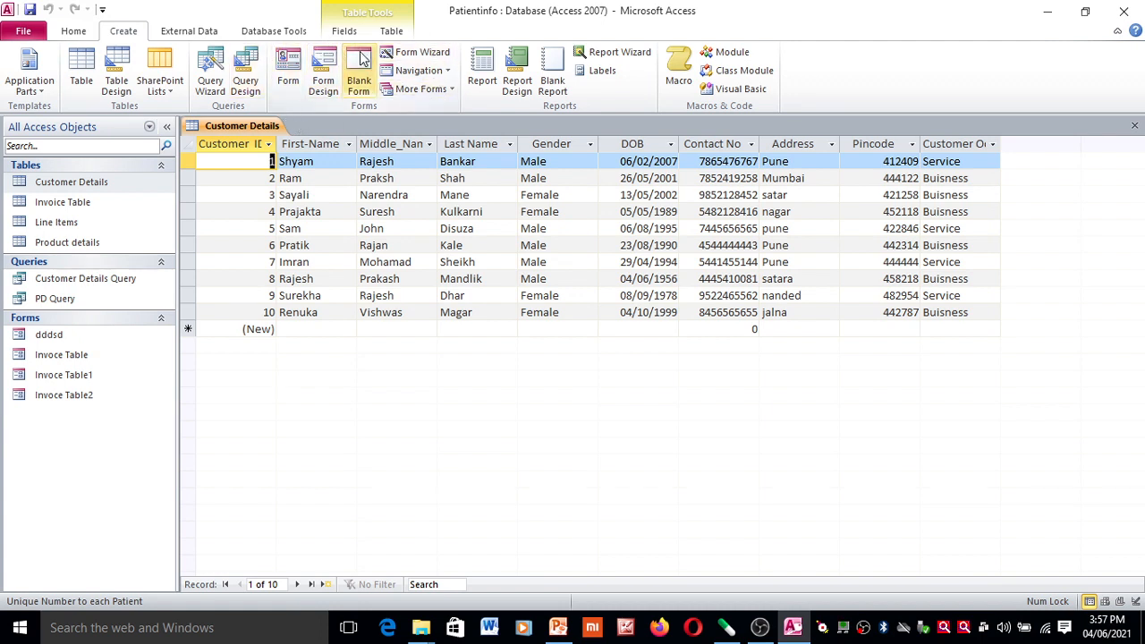
{"action": "left_click", "coordinate": [428, 59]}
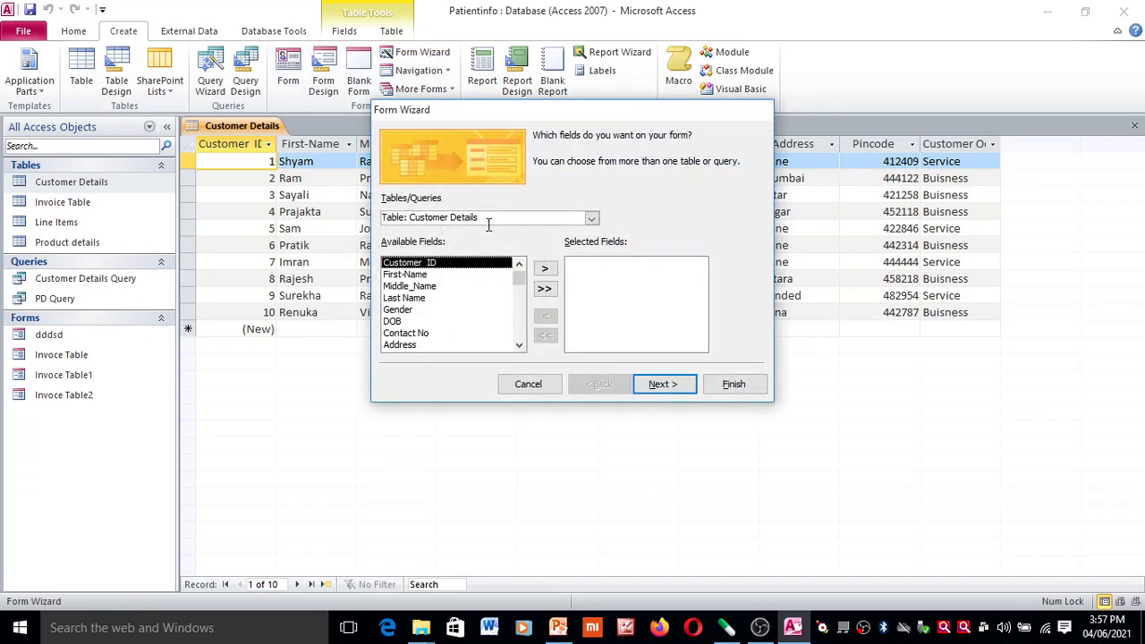
- Switch to the Exp 6.ppt presentation in PowerPoint, read Steps 1 and 2 of the form procedure, and return to Access
{"action": "left_click", "coordinate": [800, 630]}
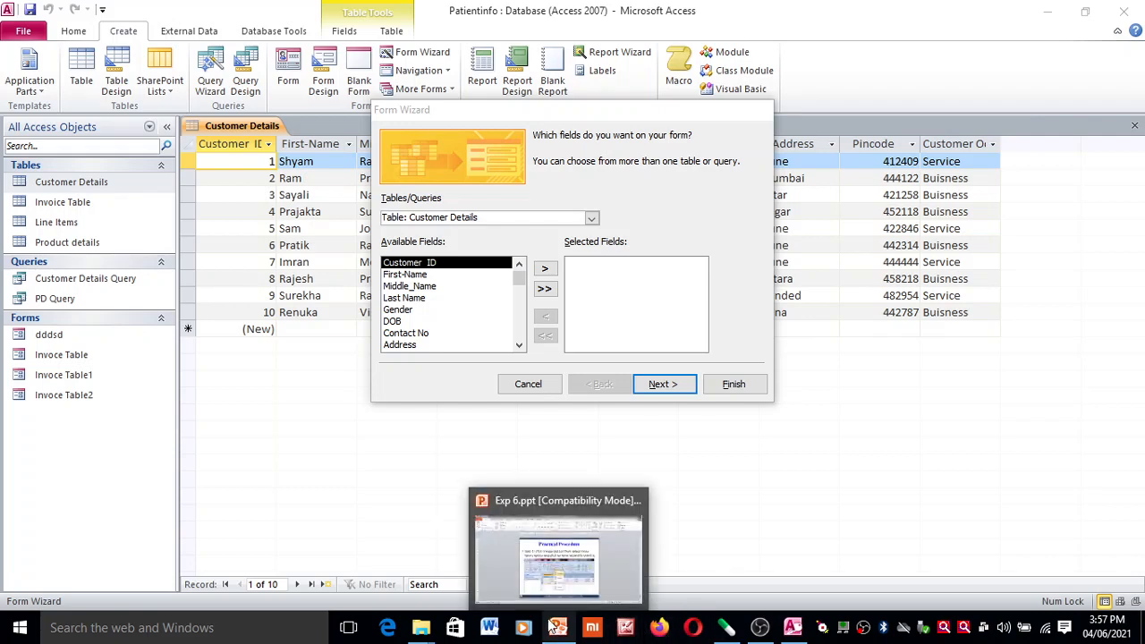
{"action": "left_click", "coordinate": [558, 629]}
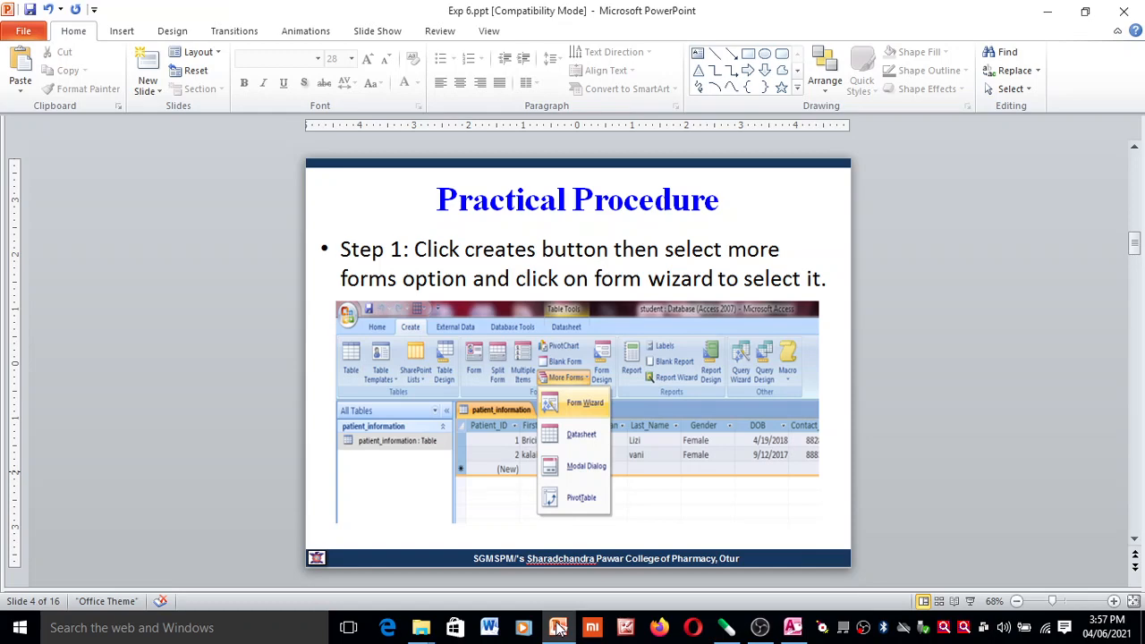
{"action": "key", "text": "Page_Down"}
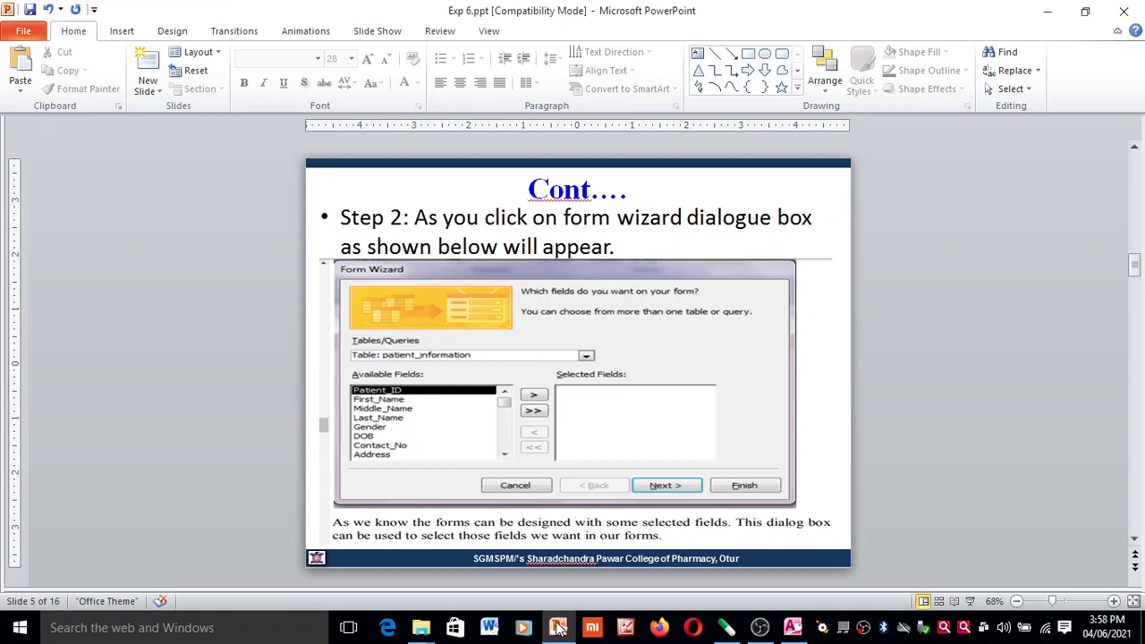
{"action": "mouse_move", "coordinate": [557, 630]}
{"action": "left_click", "coordinate": [793, 629]}
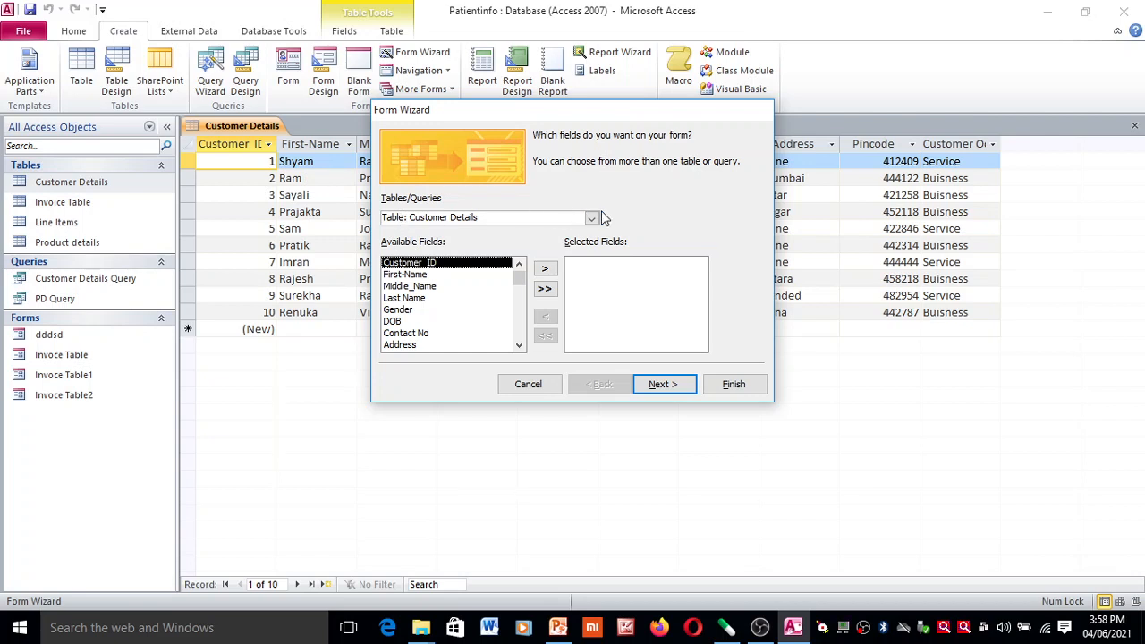
- Choose Table: Customer Details as the form's source and add the fields Customer_ID, First-Name, Last Name and Contact No
{"action": "left_click", "coordinate": [592, 219]}
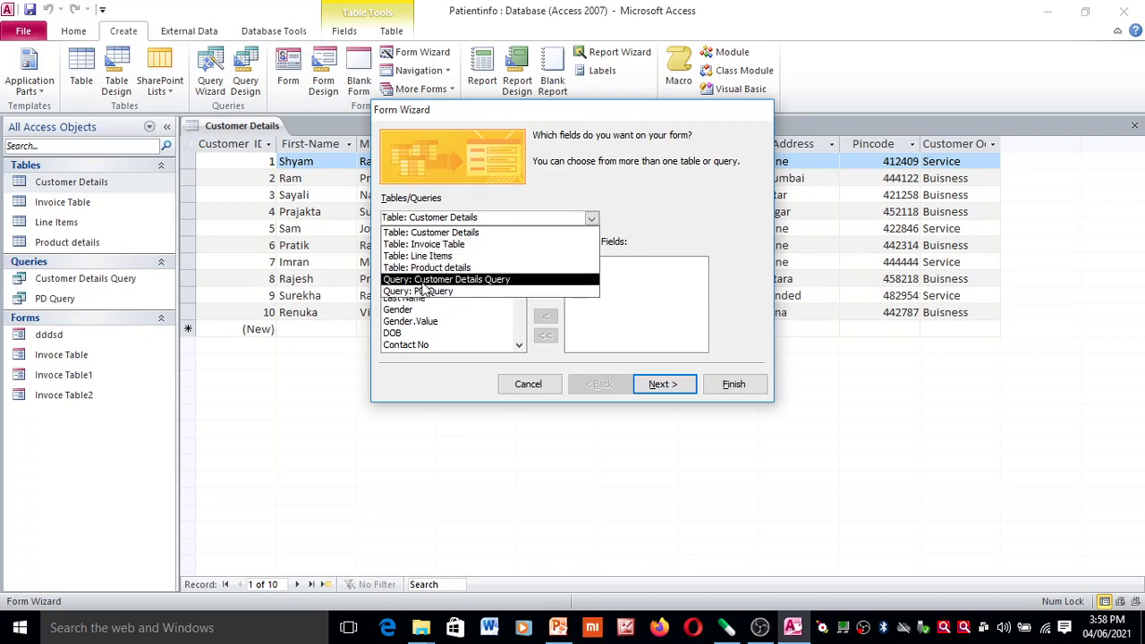
{"action": "left_click", "coordinate": [425, 237]}
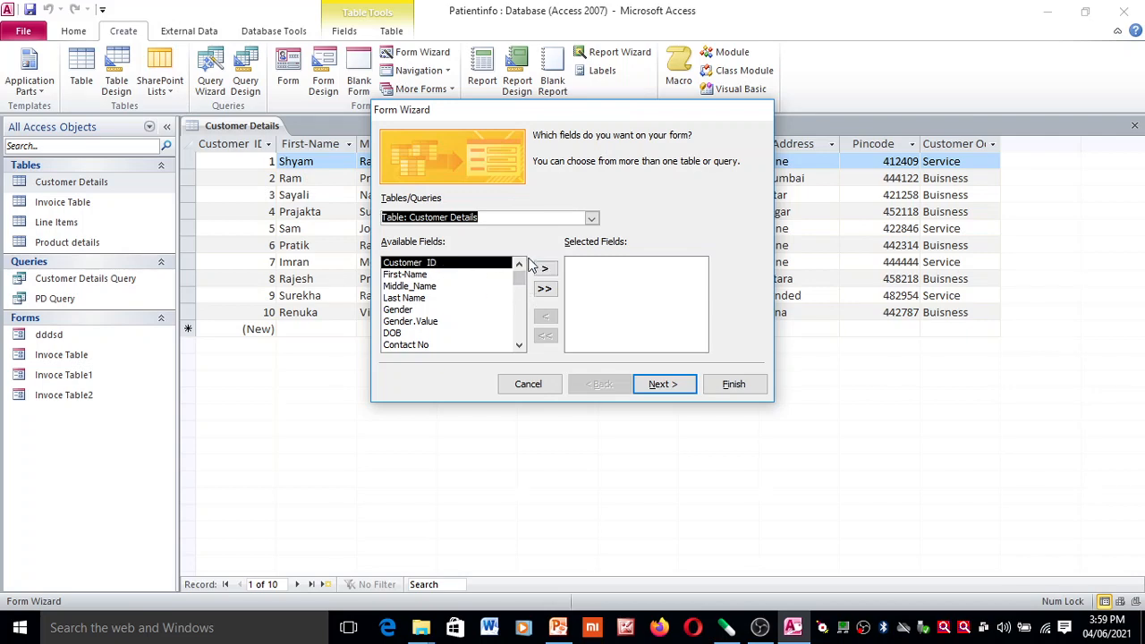
{"action": "left_click", "coordinate": [469, 274]}
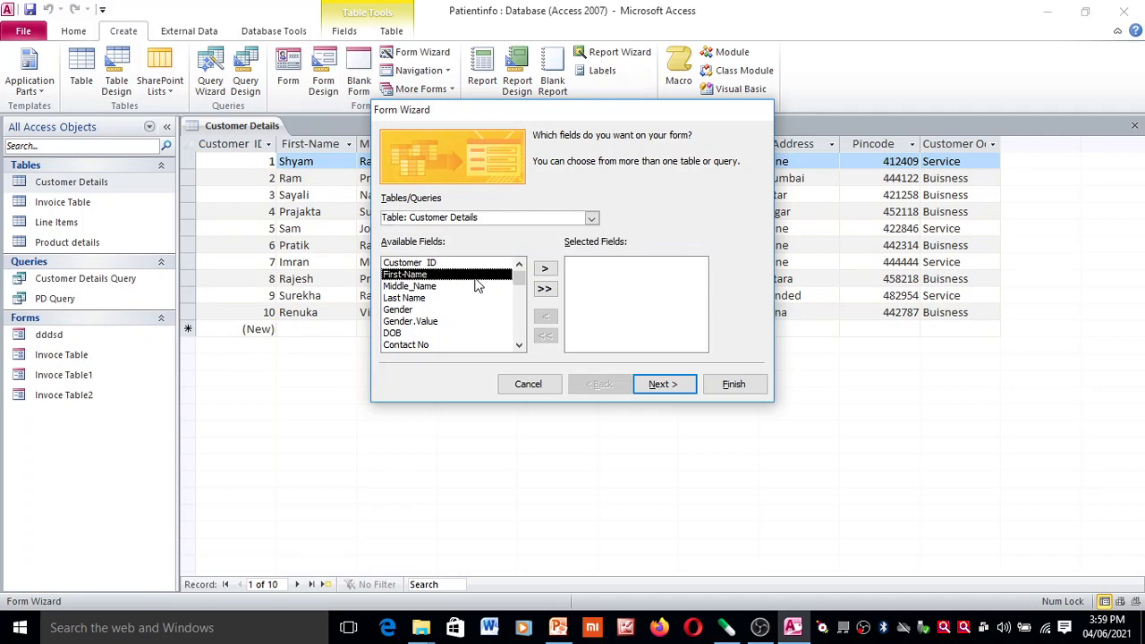
{"action": "left_click_drag", "start_coordinate": [472, 264], "coordinate": [546, 267]}
{"action": "left_click", "coordinate": [546, 271]}
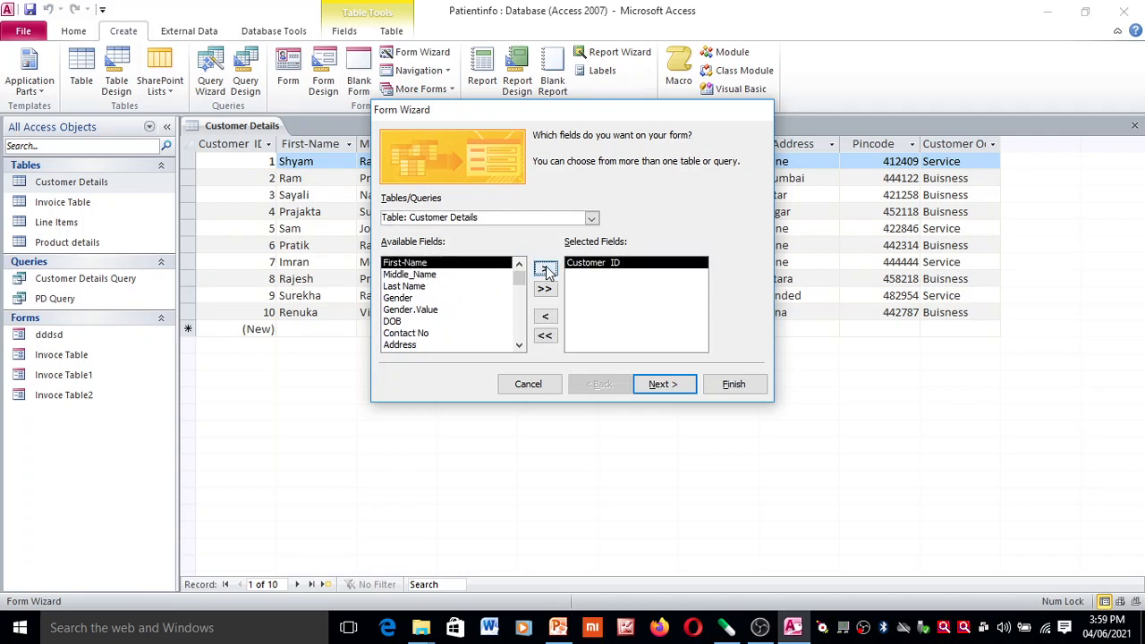
{"action": "left_click", "coordinate": [546, 270]}
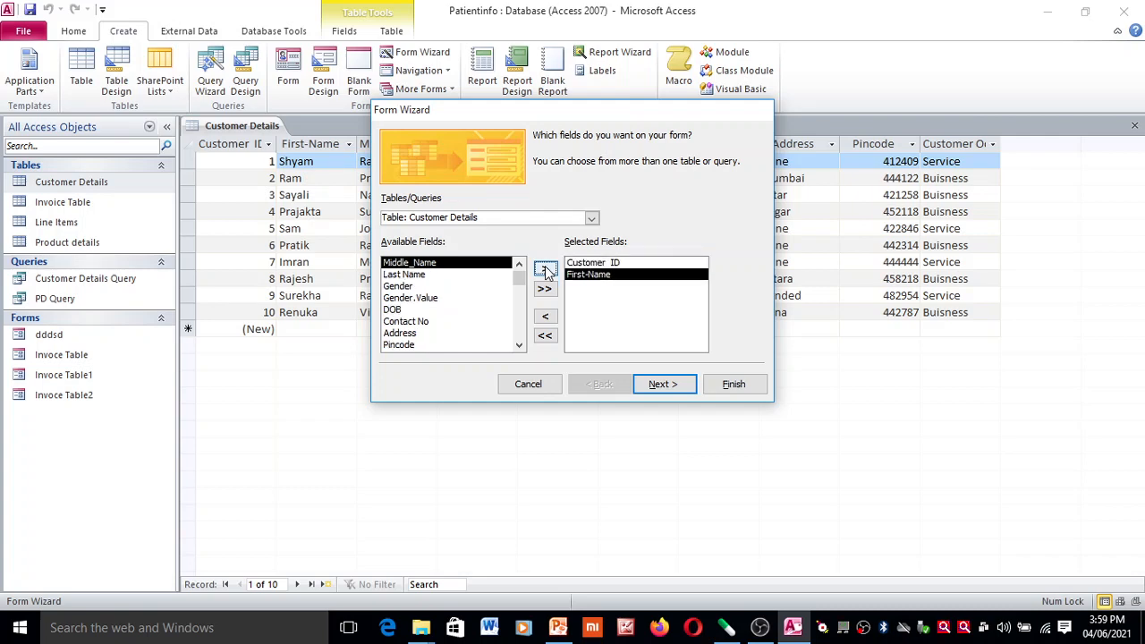
{"action": "left_click", "coordinate": [478, 278]}
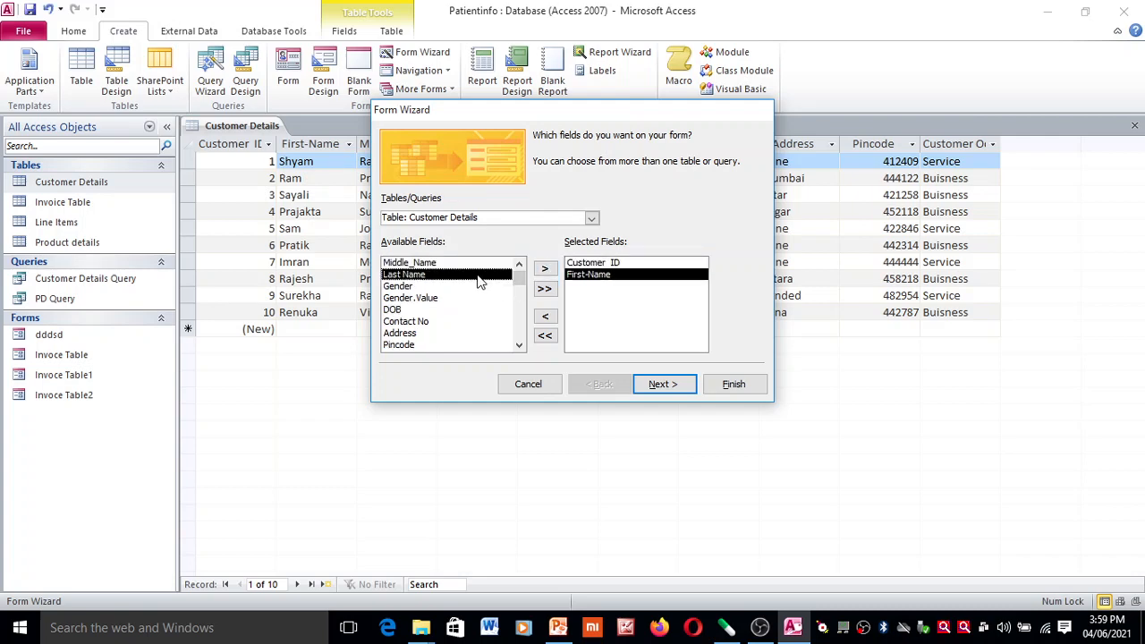
{"action": "left_click", "coordinate": [545, 269]}
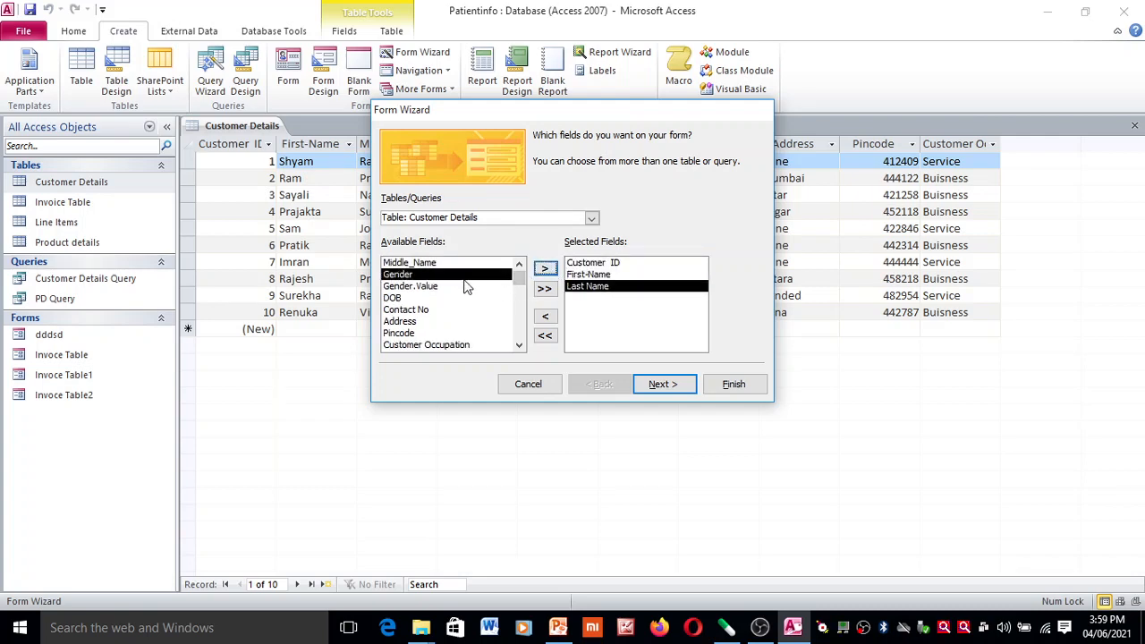
{"action": "left_click", "coordinate": [427, 311]}
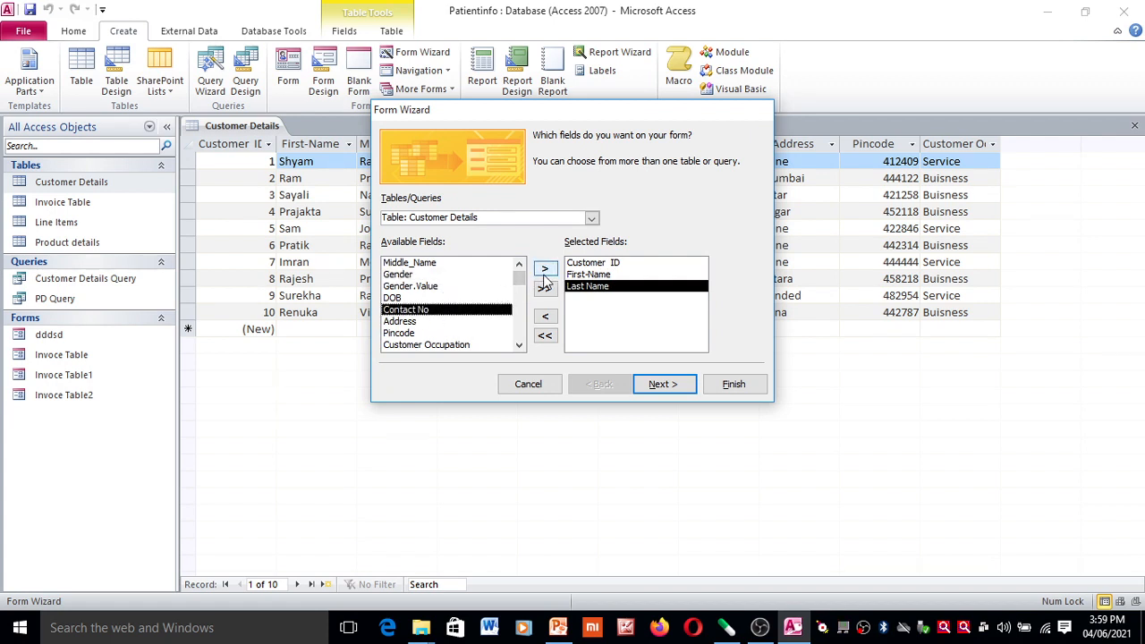
{"action": "left_click", "coordinate": [544, 270]}
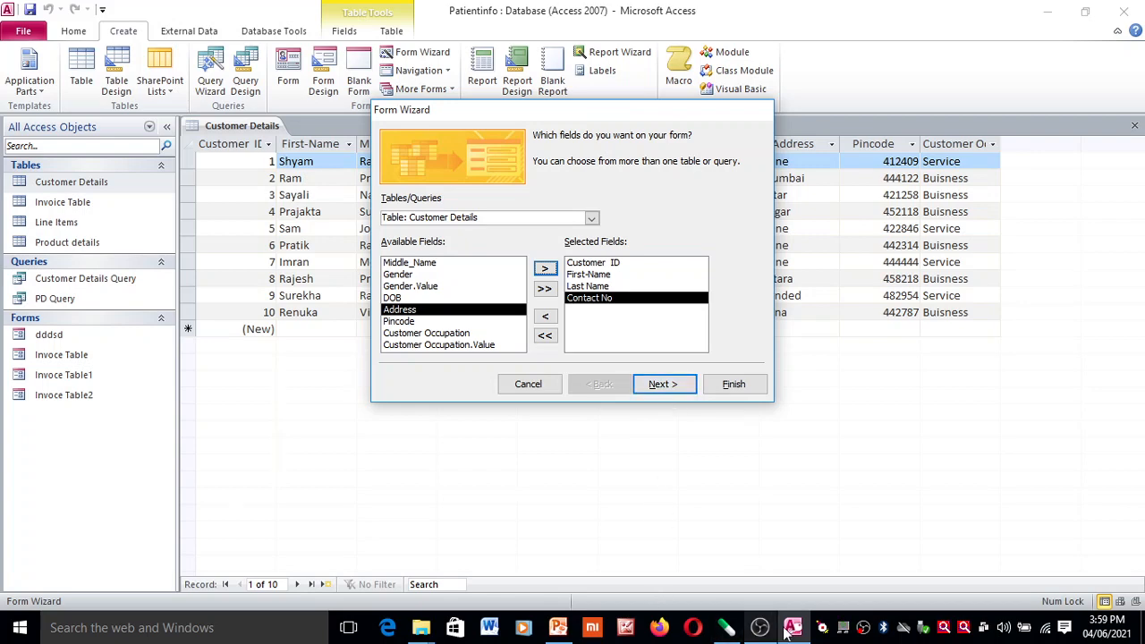
- Switch to PowerPoint, read Steps 3 and 4 on field selection and columnar layout, and return to Access
{"action": "left_click", "coordinate": [557, 628]}
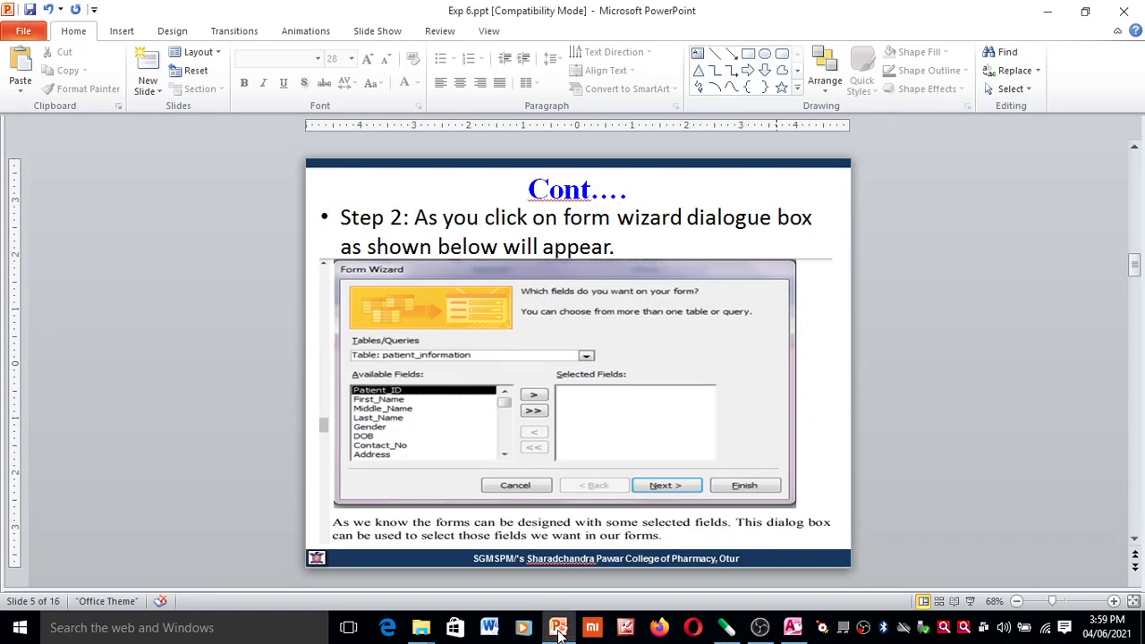
{"action": "key", "text": "Page_Down"}
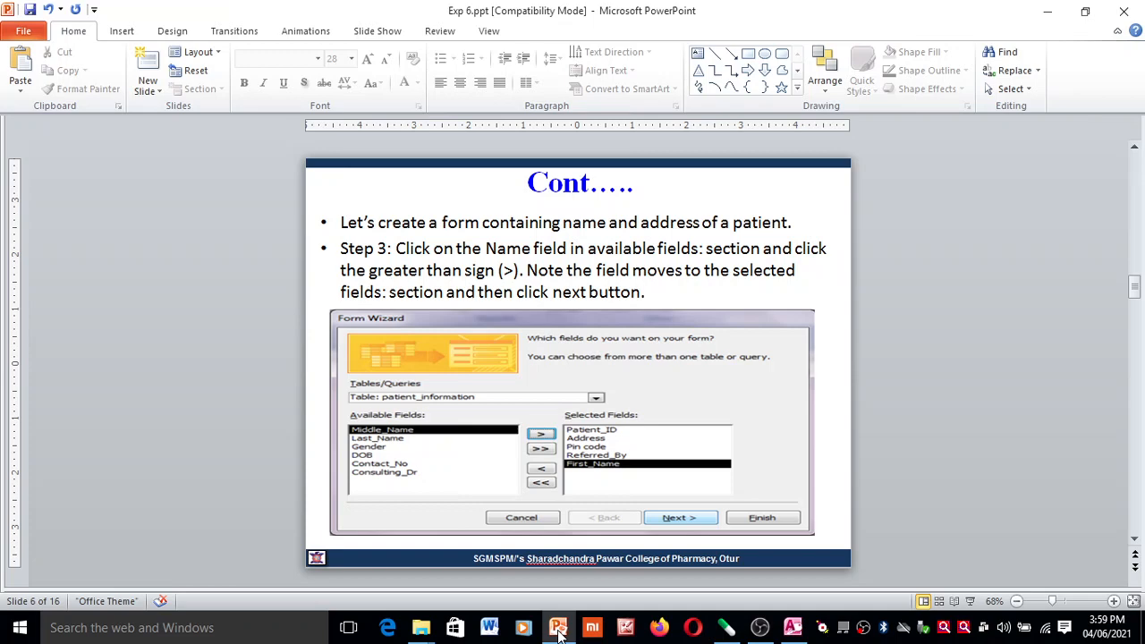
{"action": "key", "text": "Page_Down"}
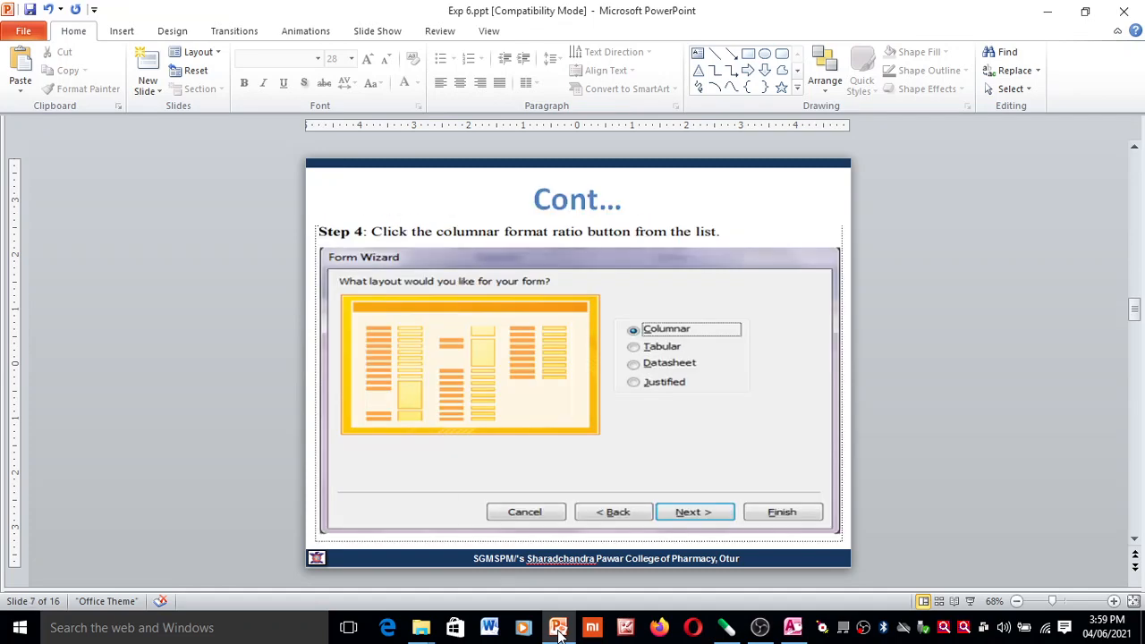
{"action": "left_click", "coordinate": [794, 627]}
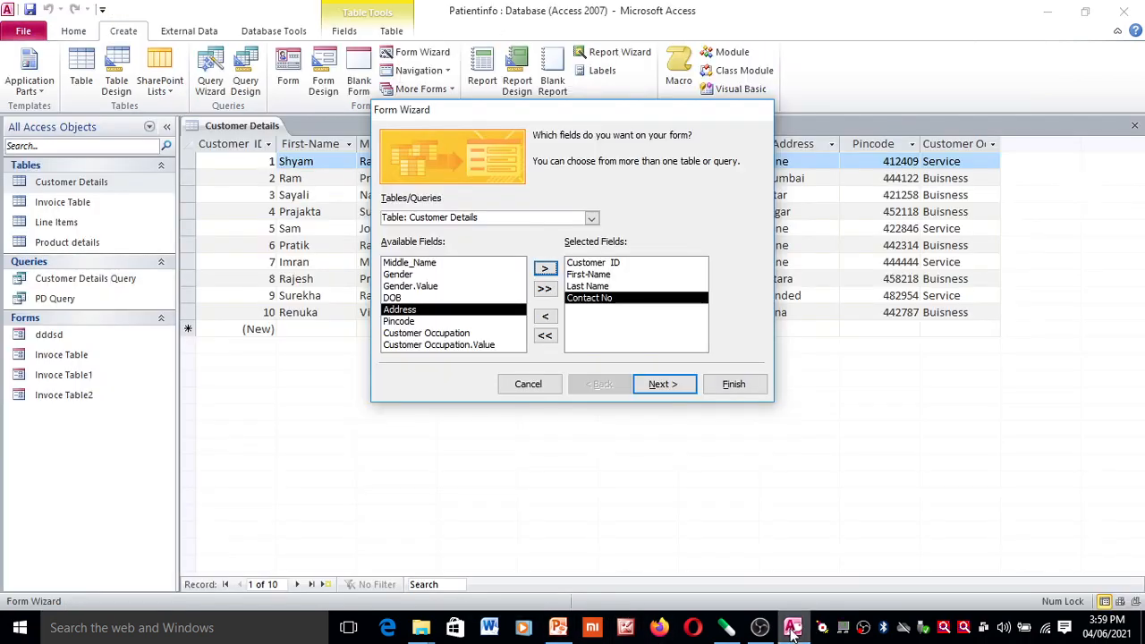
- Accept the selected fields and proceed to the form layout options in the wizard
{"action": "left_click", "coordinate": [663, 384]}
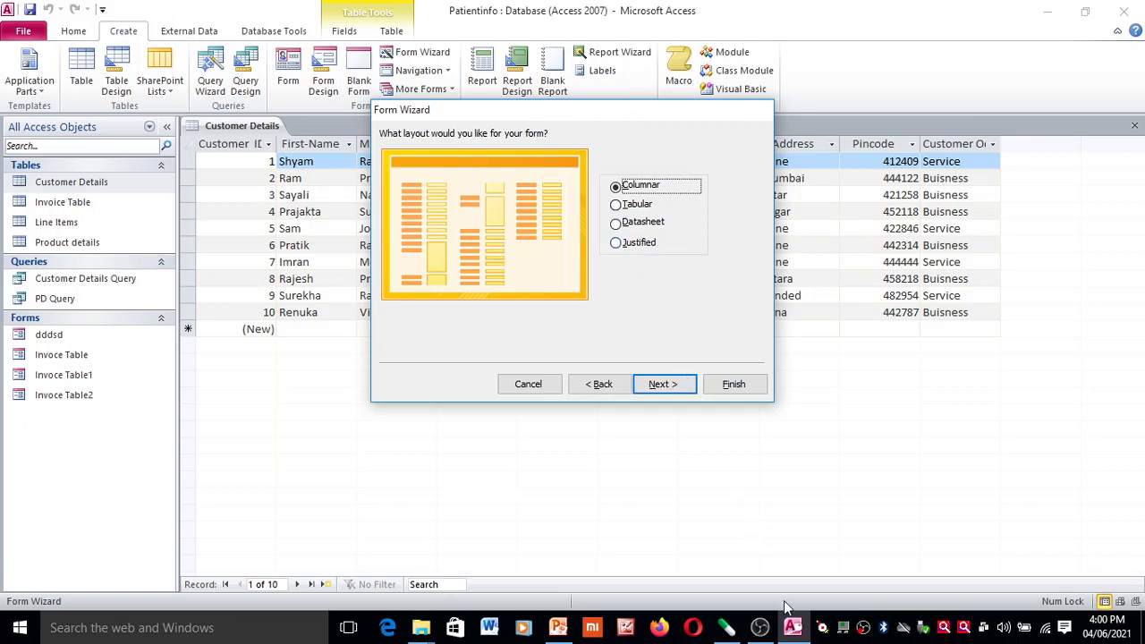
{"action": "mouse_move", "coordinate": [793, 626]}
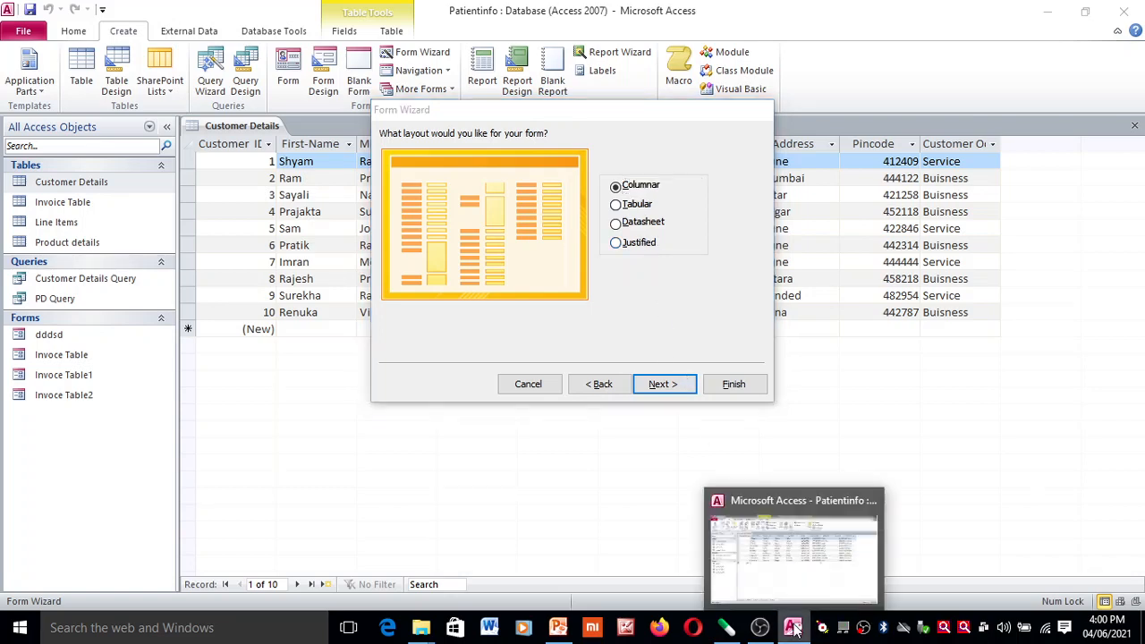
{"action": "left_click", "coordinate": [809, 577]}
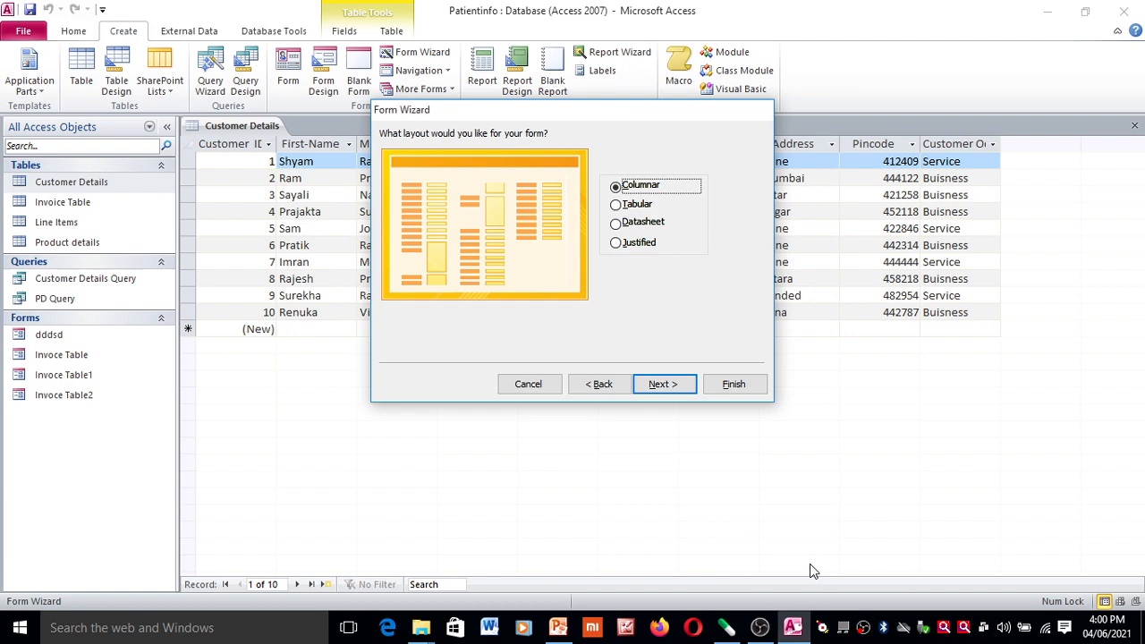
- Switch to PowerPoint, read the procedure slides from Step 6 on the form style, and return to Access
{"action": "left_click", "coordinate": [560, 627]}
{"action": "key", "text": "Page_Down"}
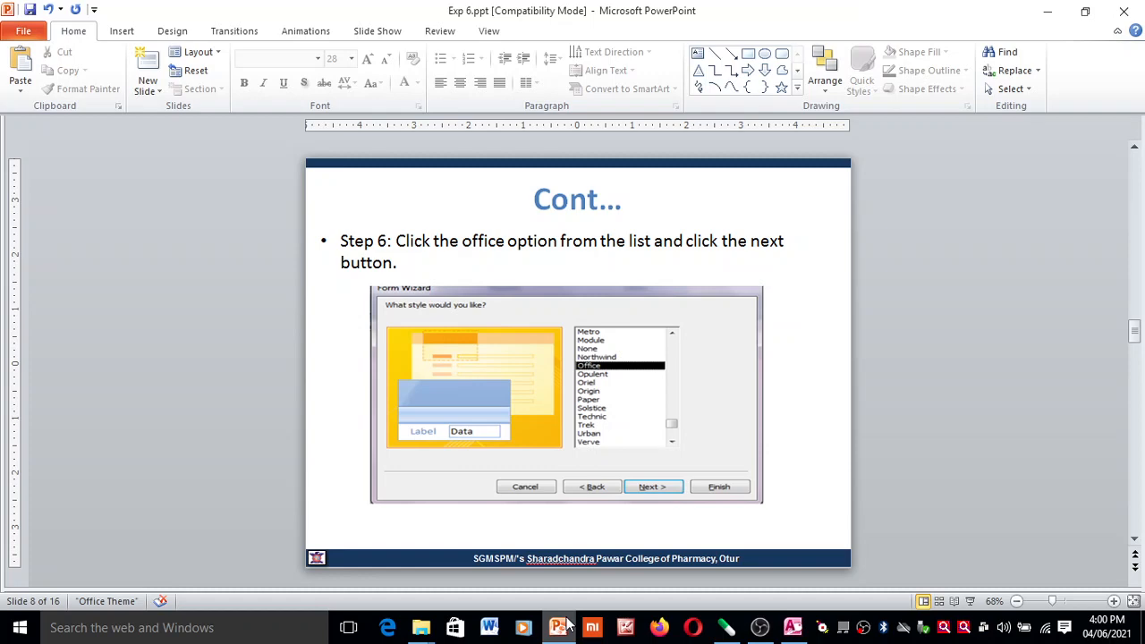
{"action": "key", "text": "Page_Down"}
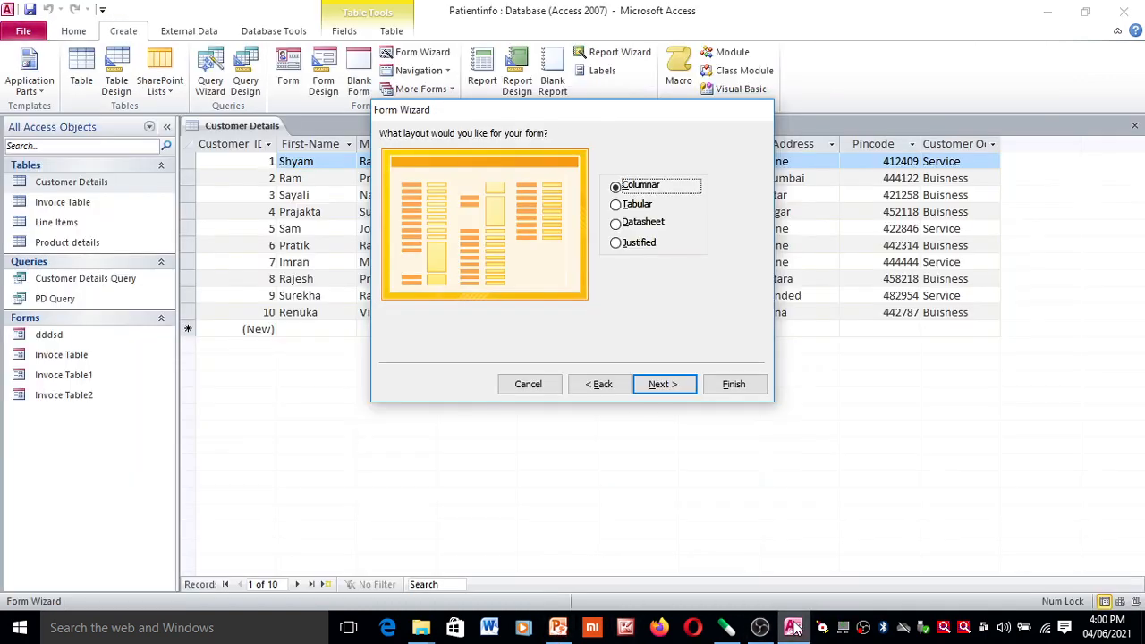
{"action": "left_click", "coordinate": [792, 628]}
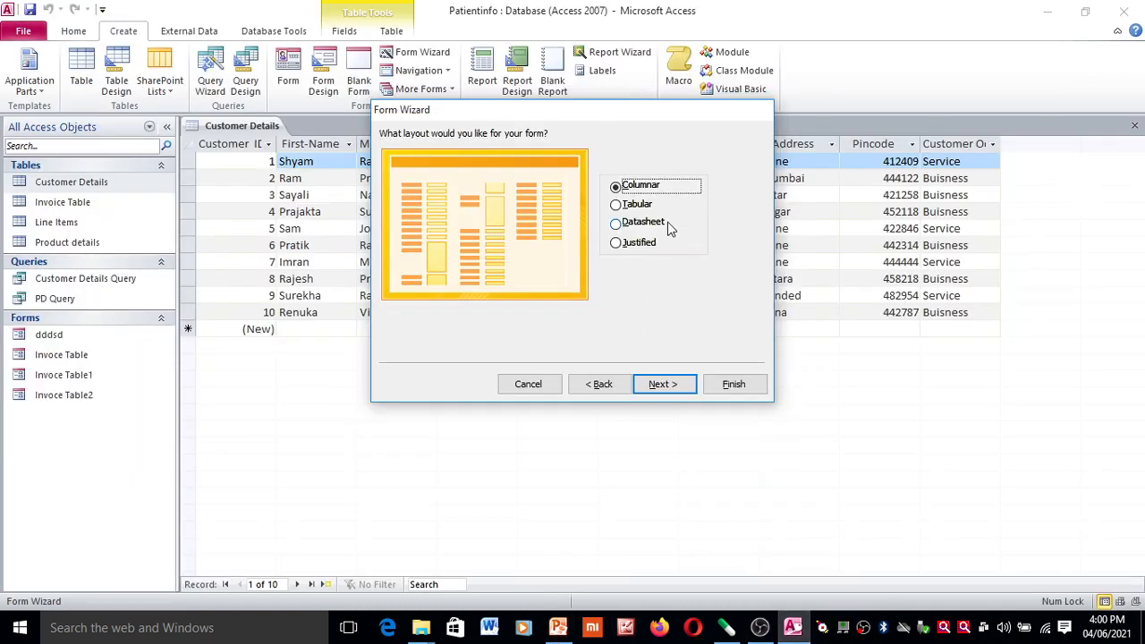
- Accept the Columnar layout and set the form's title to "Details of customer"
{"action": "left_click", "coordinate": [662, 384]}
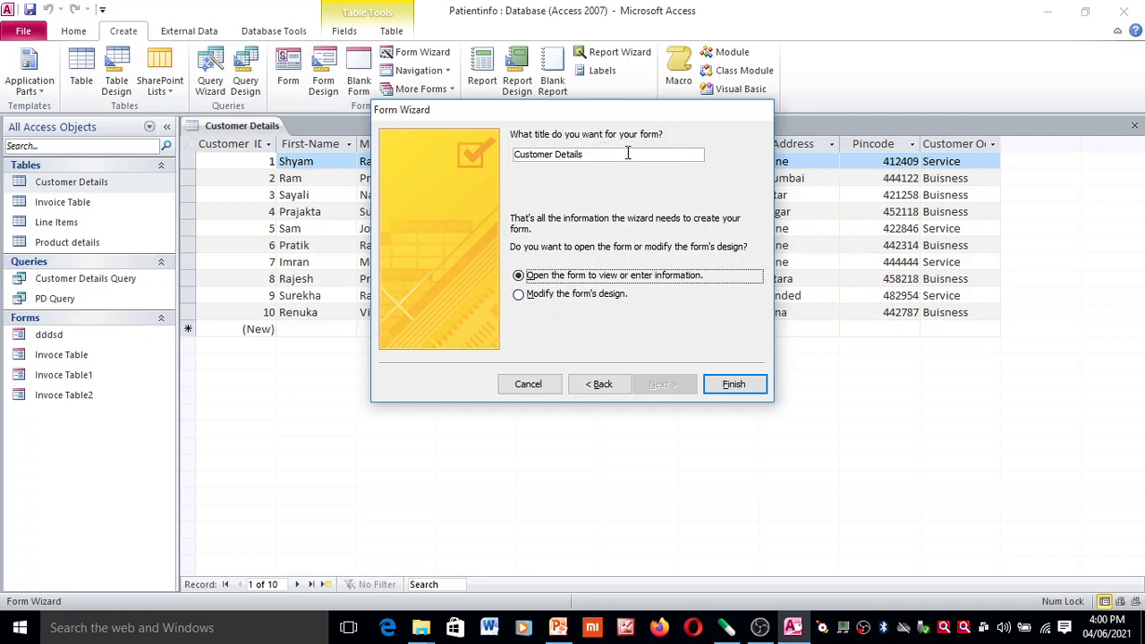
{"action": "left_click", "coordinate": [595, 154]}
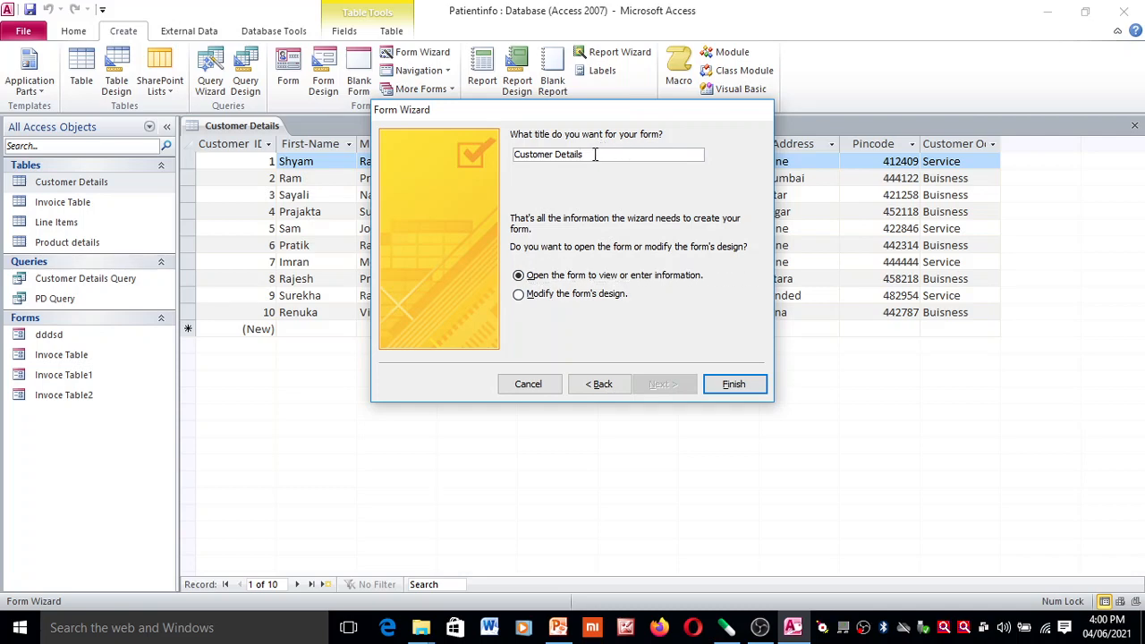
{"action": "left_click", "coordinate": [555, 155]}
{"action": "key", "text": "BackSpace"}
{"action": "key", "text": "BackSpace"}
{"action": "key", "text": "BackSpace"}
{"action": "key", "text": "BackSpace"}
{"action": "key", "text": "BackSpace"}
{"action": "key", "text": "BackSpace"}
{"action": "key", "text": "BackSpace"}
{"action": "key", "text": "BackSpace"}
{"action": "key", "text": "BackSpace"}
{"action": "type", "text": "of customer"}
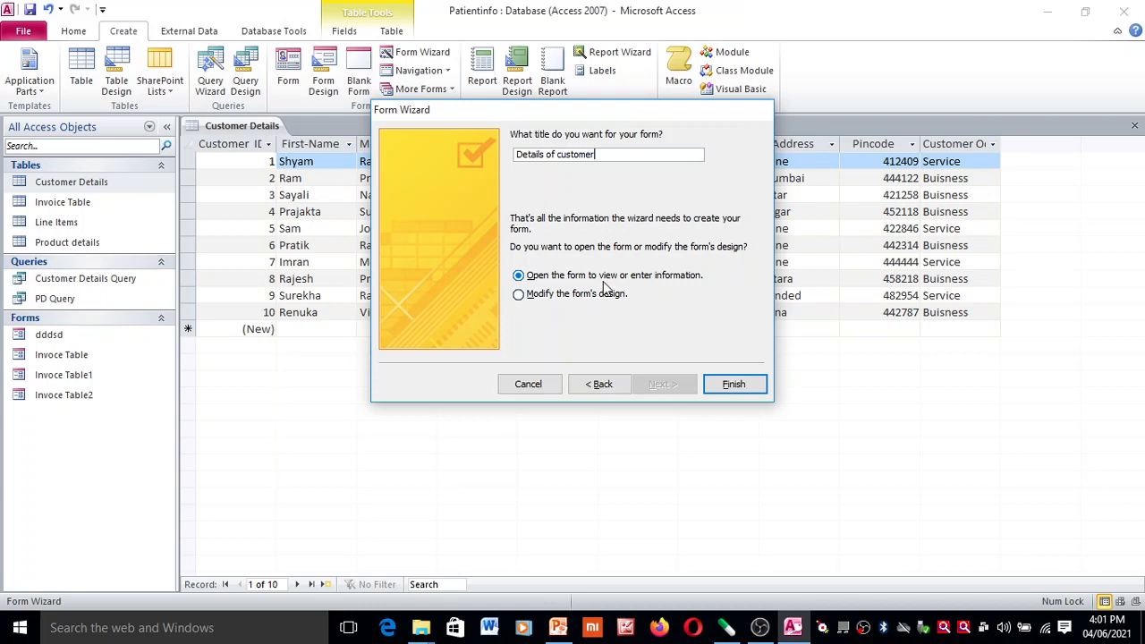
- Try to finish the wizard with the form set to open for viewing or entering information
{"action": "left_click", "coordinate": [528, 300]}
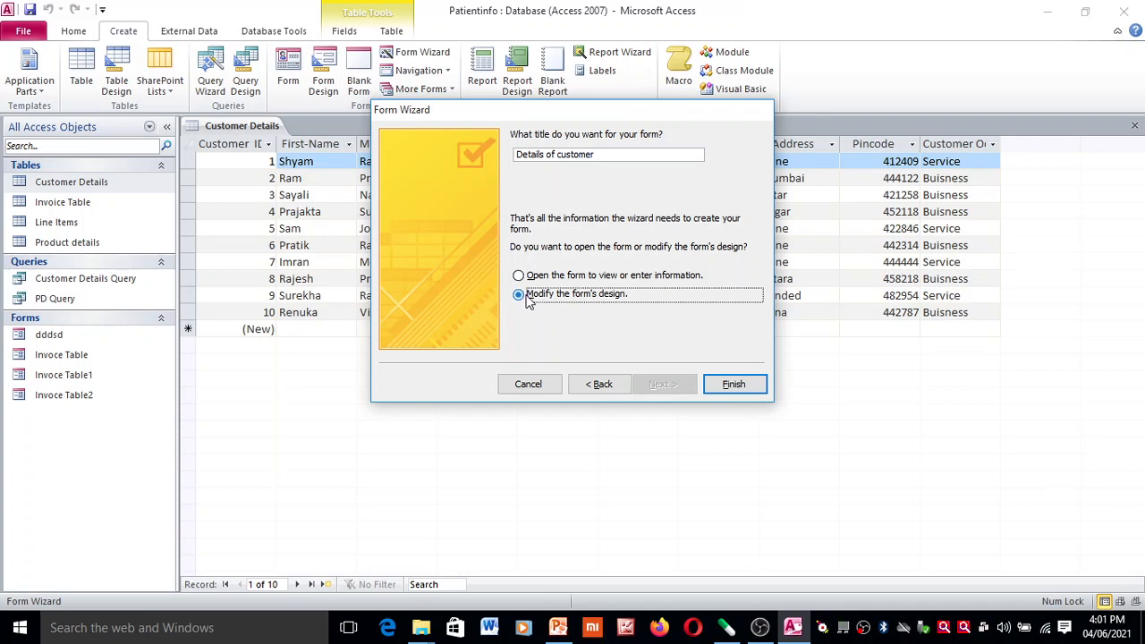
{"action": "left_click", "coordinate": [547, 277]}
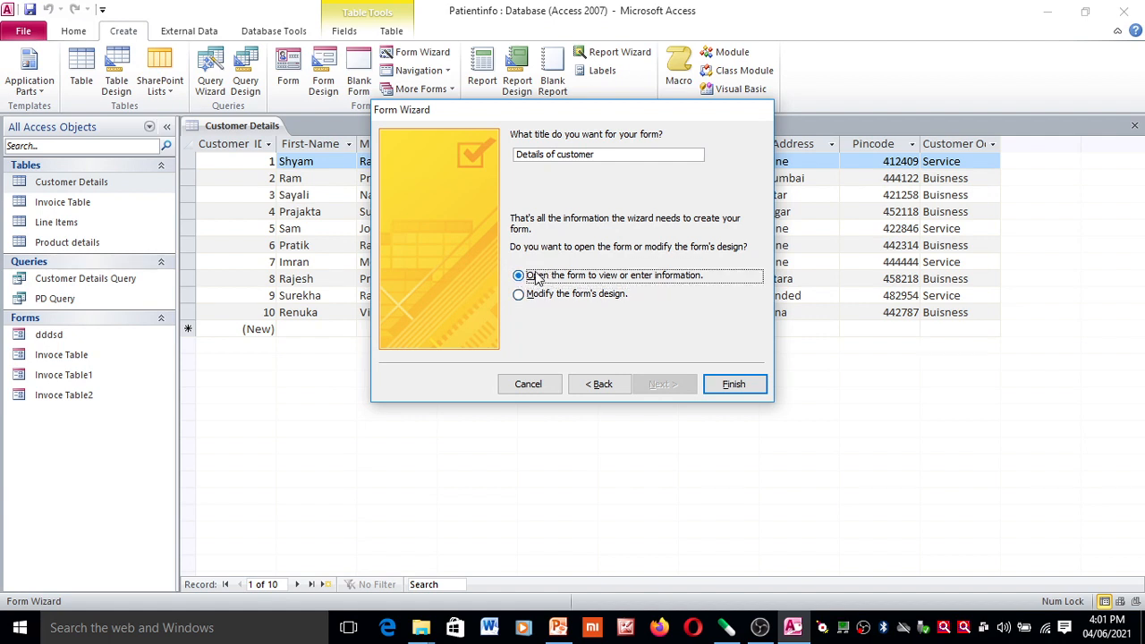
{"action": "left_click", "coordinate": [732, 385]}
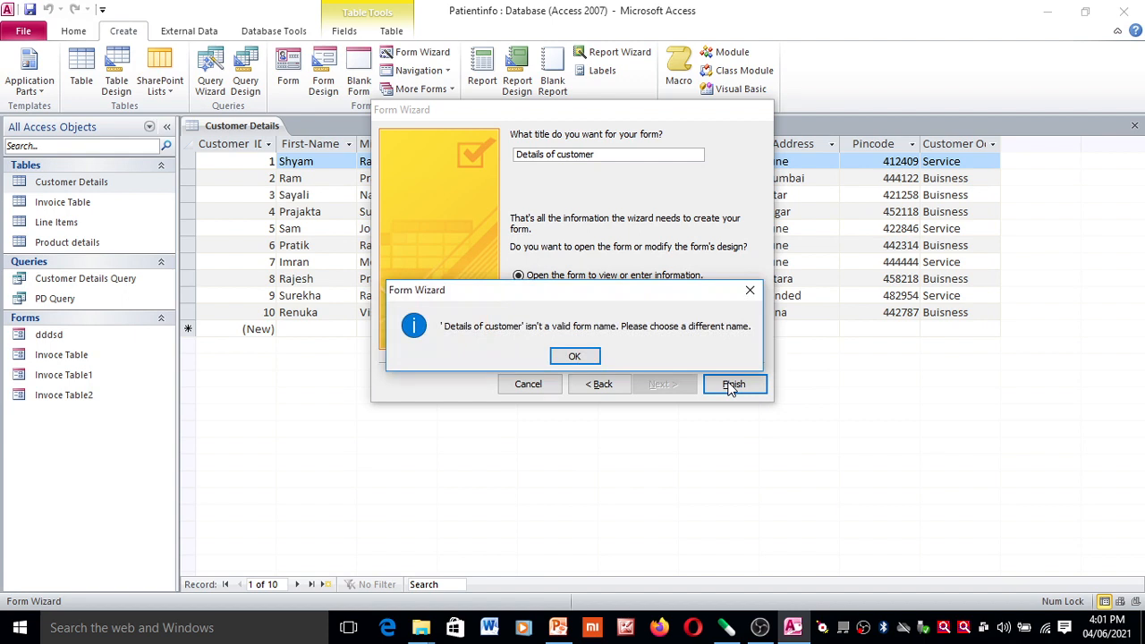
{"action": "left_click", "coordinate": [579, 356]}
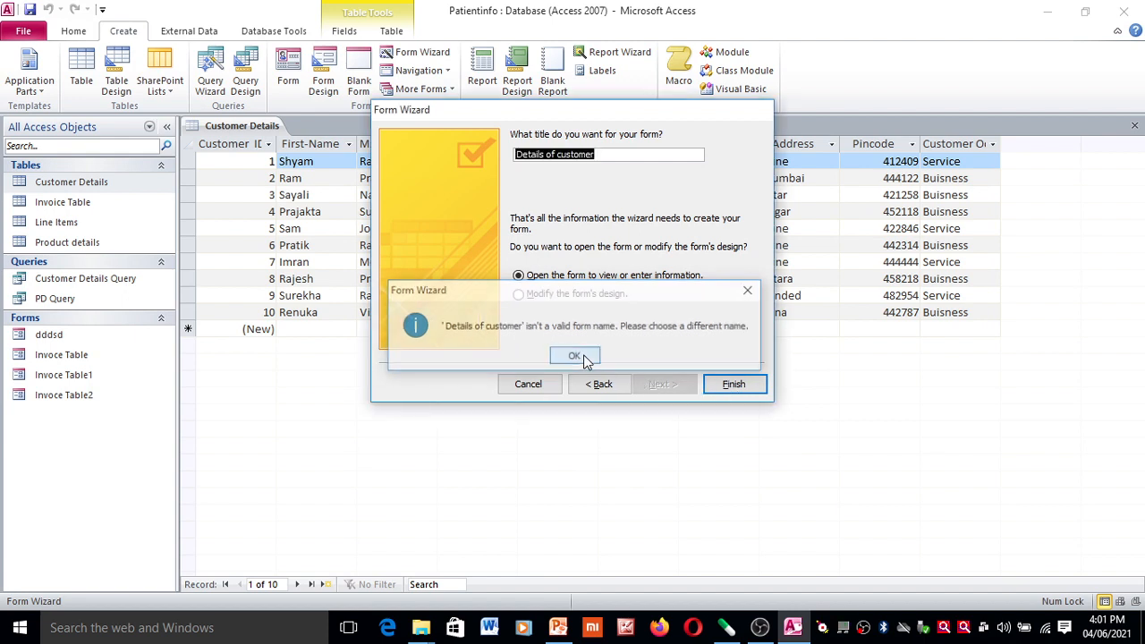
- Retitle the form as "customer detail" and try to finish the wizard with it
{"action": "left_click", "coordinate": [741, 388]}
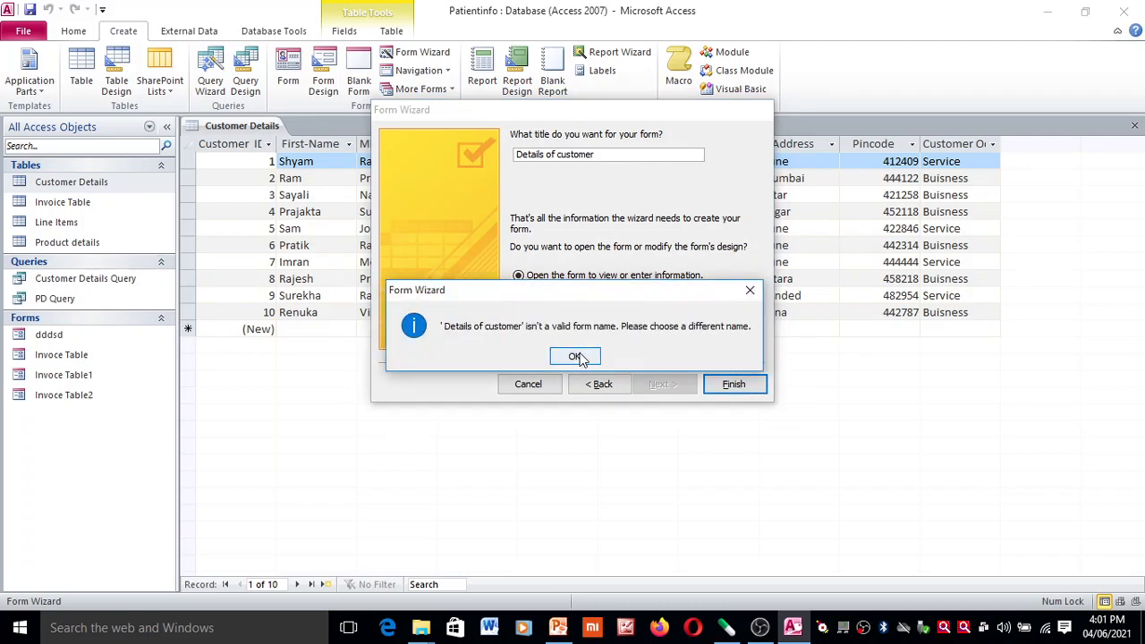
{"action": "left_click", "coordinate": [577, 356]}
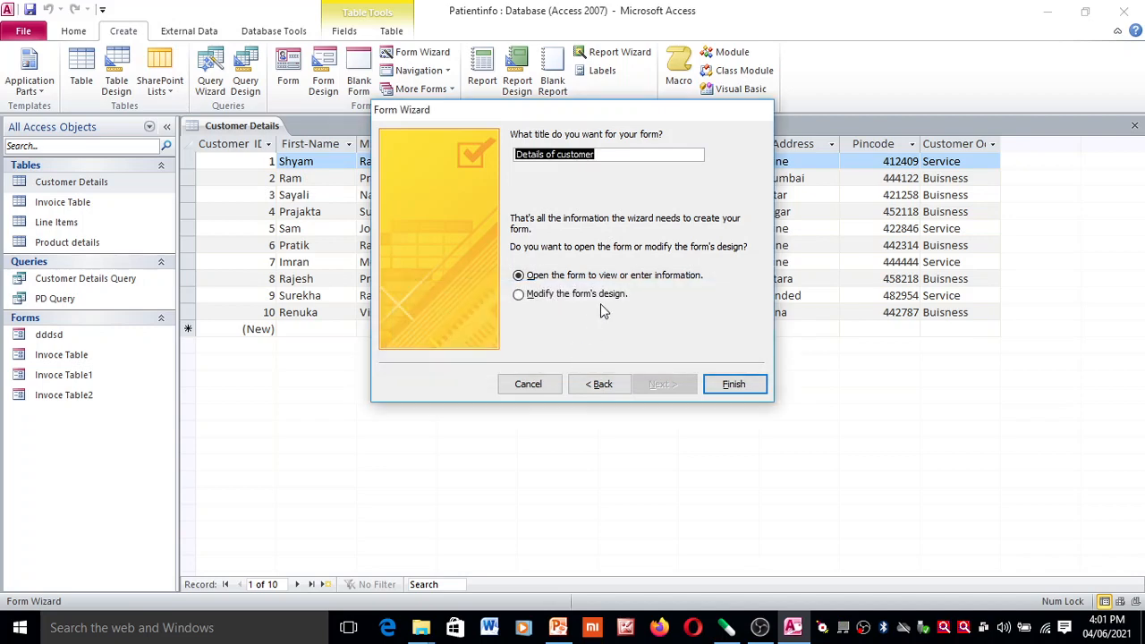
{"action": "left_click", "coordinate": [557, 152]}
{"action": "key", "text": "BackSpace"}
{"action": "key", "text": "BackSpace"}
{"action": "key", "text": "BackSpace"}
{"action": "key", "text": "BackSpace"}
{"action": "key", "text": "BackSpace"}
{"action": "key", "text": "BackSpace"}
{"action": "key", "text": "BackSpace"}
{"action": "key", "text": "BackSpace"}
{"action": "key", "text": "BackSpace"}
{"action": "key", "text": "BackSpace"}
{"action": "key", "text": "BackSpace"}
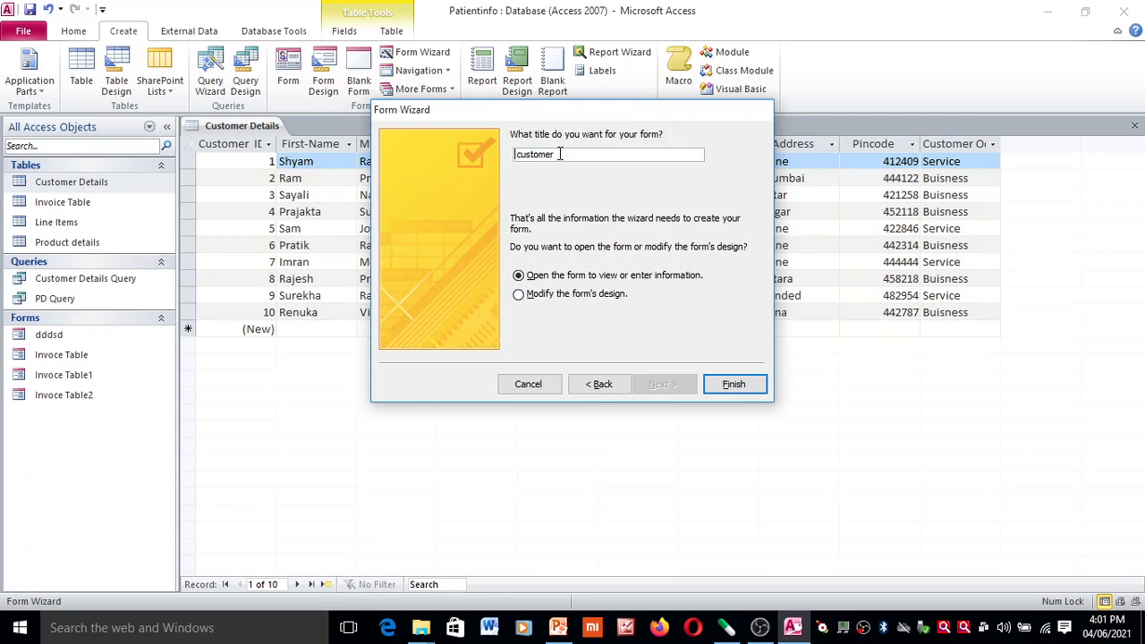
{"action": "type", "text": "detail"}
{"action": "left_click", "coordinate": [733, 385]}
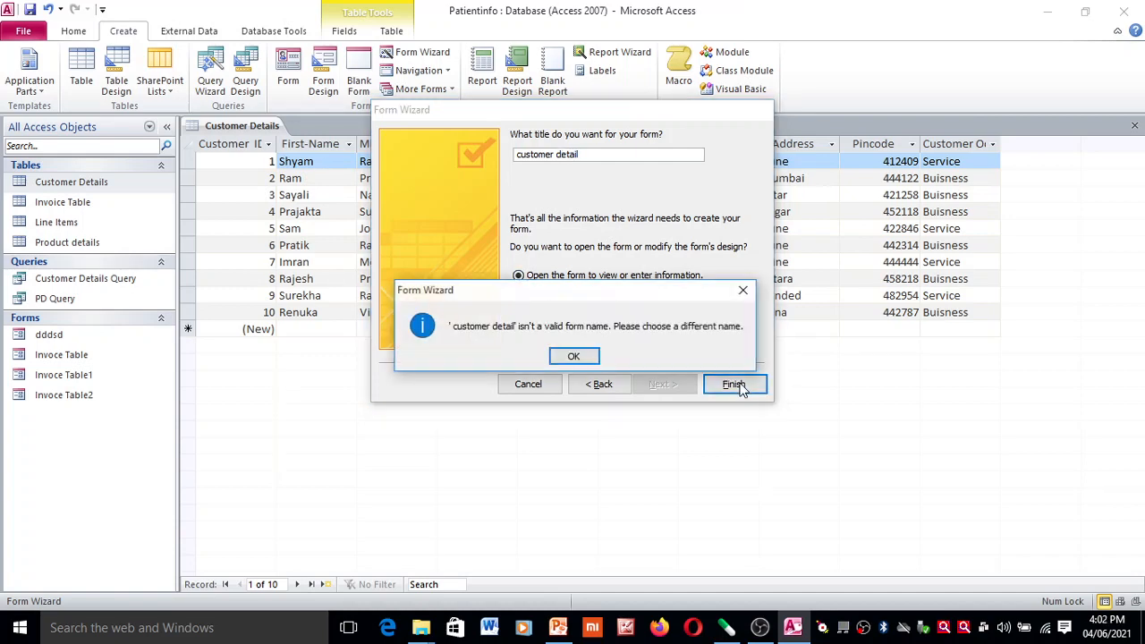
{"action": "left_click", "coordinate": [574, 357]}
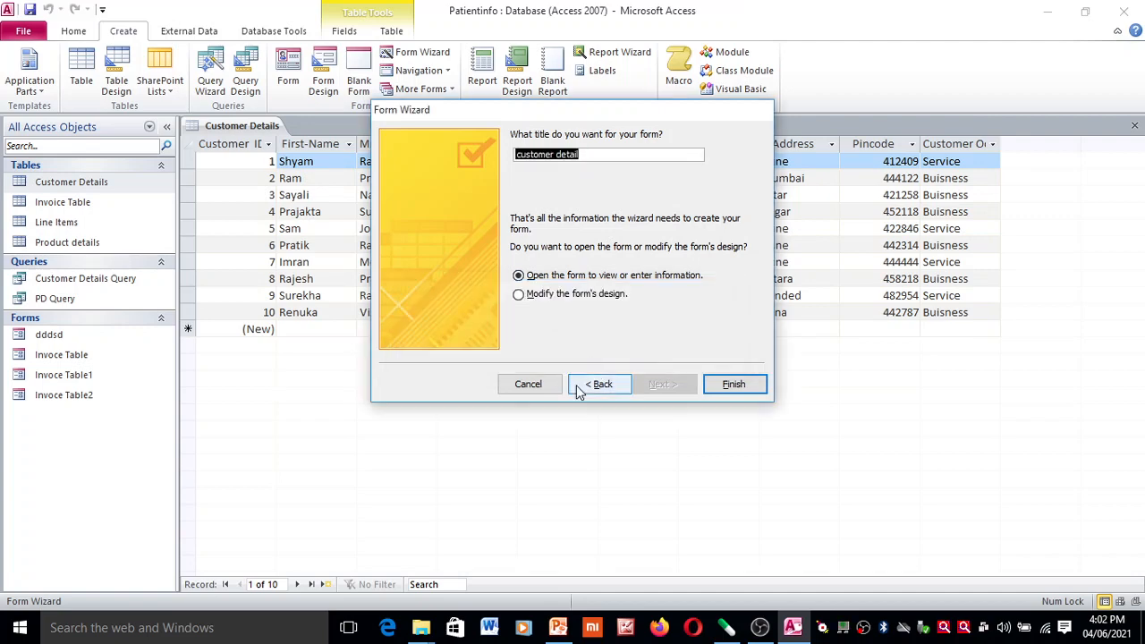
- Go back to the field selection, keep the fields and Columnar layout, and finish the form with the title "Customer Details"
{"action": "left_click", "coordinate": [597, 391]}
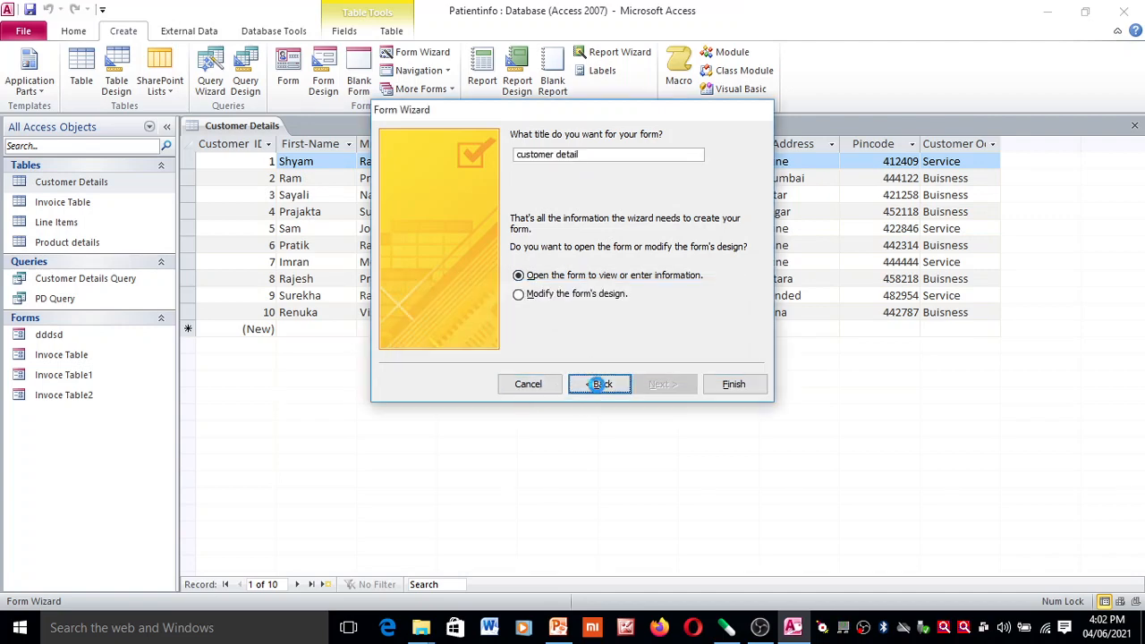
{"action": "left_click", "coordinate": [599, 388]}
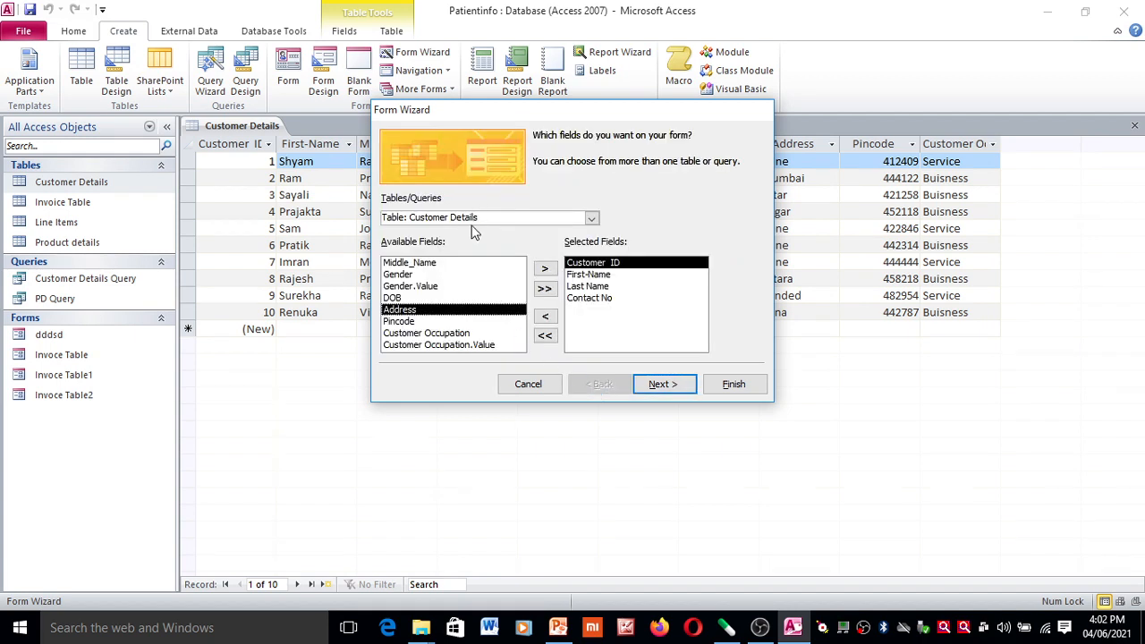
{"action": "left_click", "coordinate": [660, 384]}
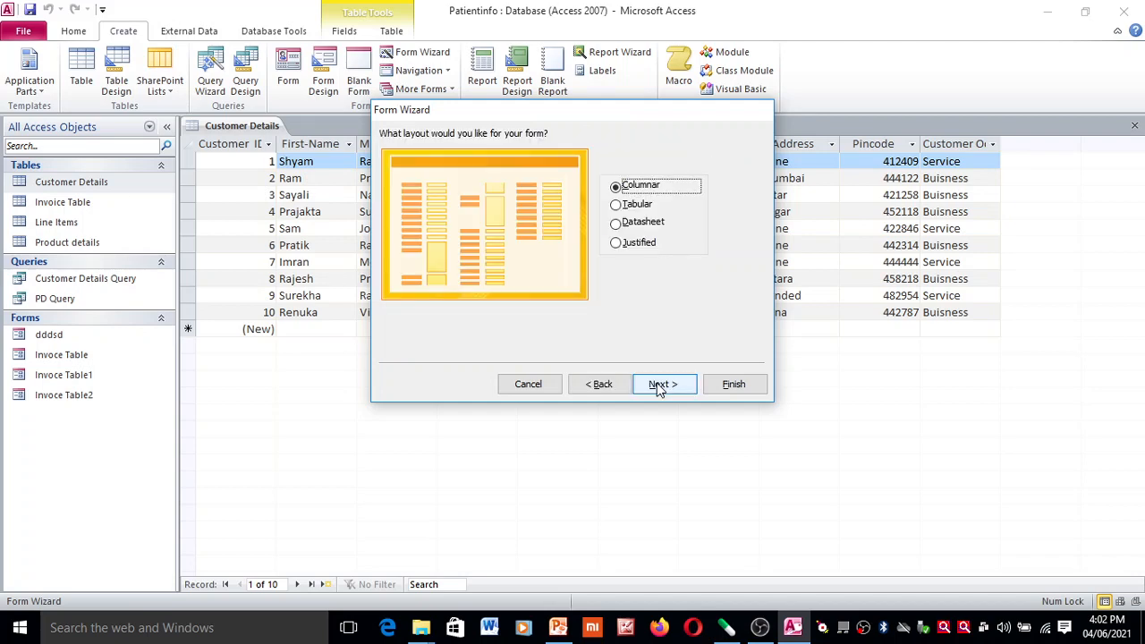
{"action": "left_click", "coordinate": [676, 384]}
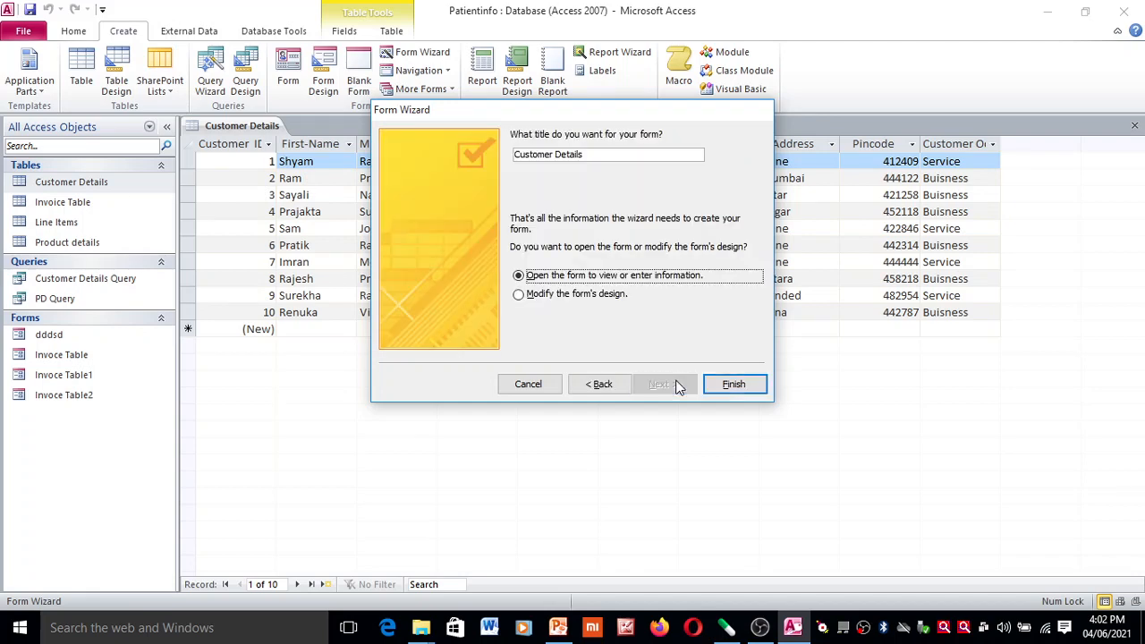
{"action": "left_click", "coordinate": [739, 385]}
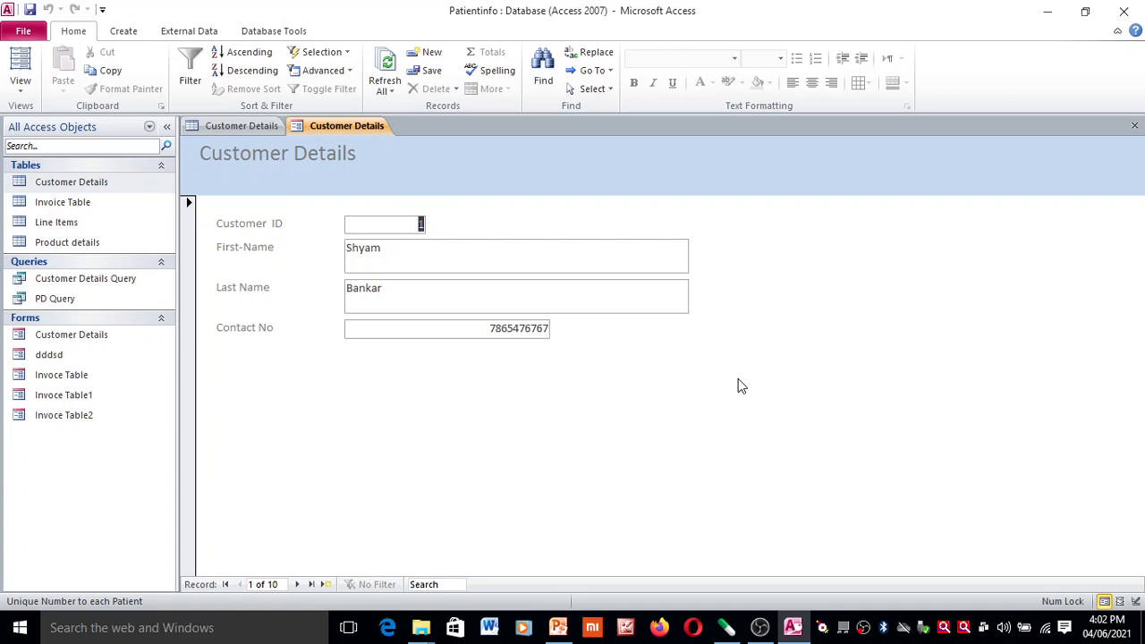
- Replace the customer's last name in record 1 of the form with a different surname
{"action": "key", "text": "BackSpace"}
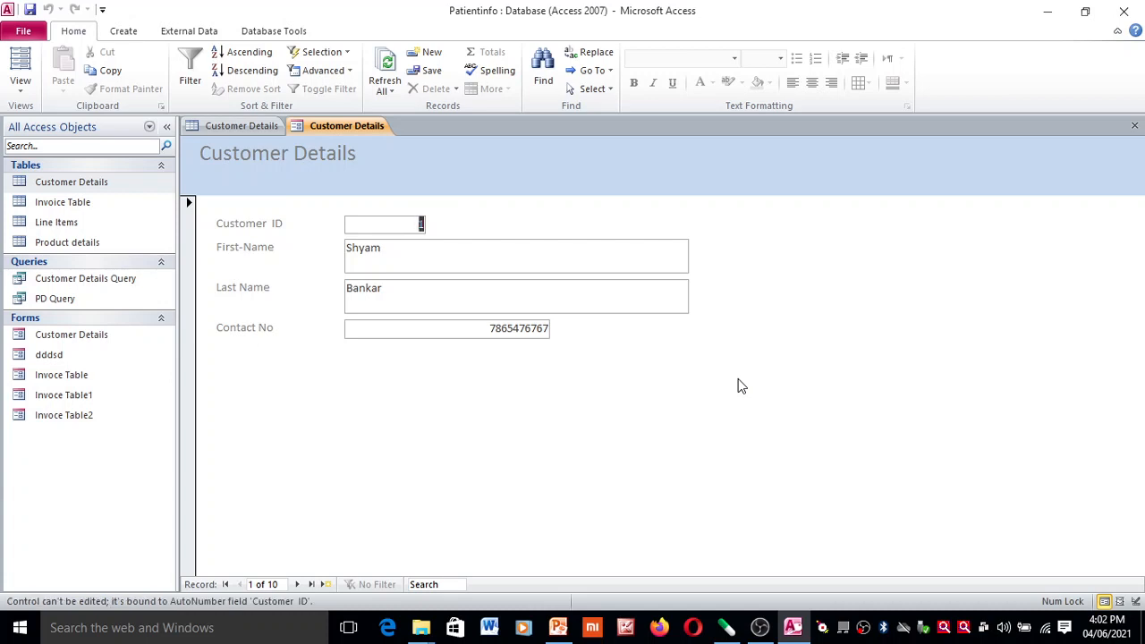
{"action": "left_click", "coordinate": [538, 308]}
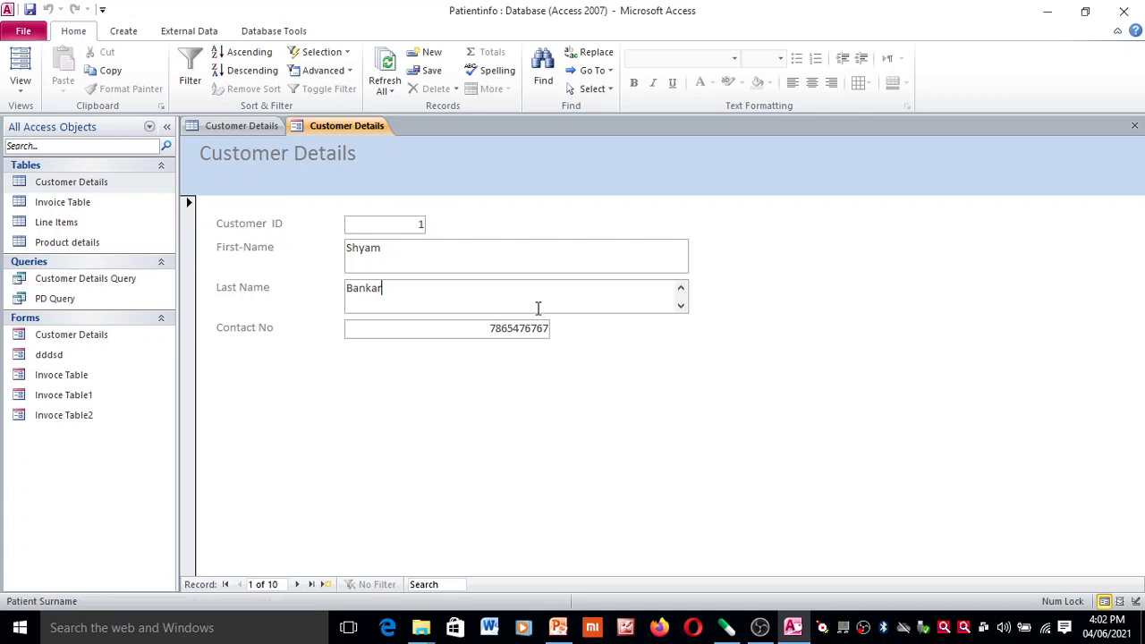
{"action": "key", "text": "BackSpace"}
{"action": "key", "text": "BackSpace"}
{"action": "key", "text": "BackSpace"}
{"action": "key", "text": "BackSpace"}
{"action": "key", "text": "BackSpace"}
{"action": "key", "text": "BackSpace"}
{"action": "type", "text": "nagre"}
- Change two middle digits of the customer's contact number in record 1
{"action": "left_click", "coordinate": [527, 327]}
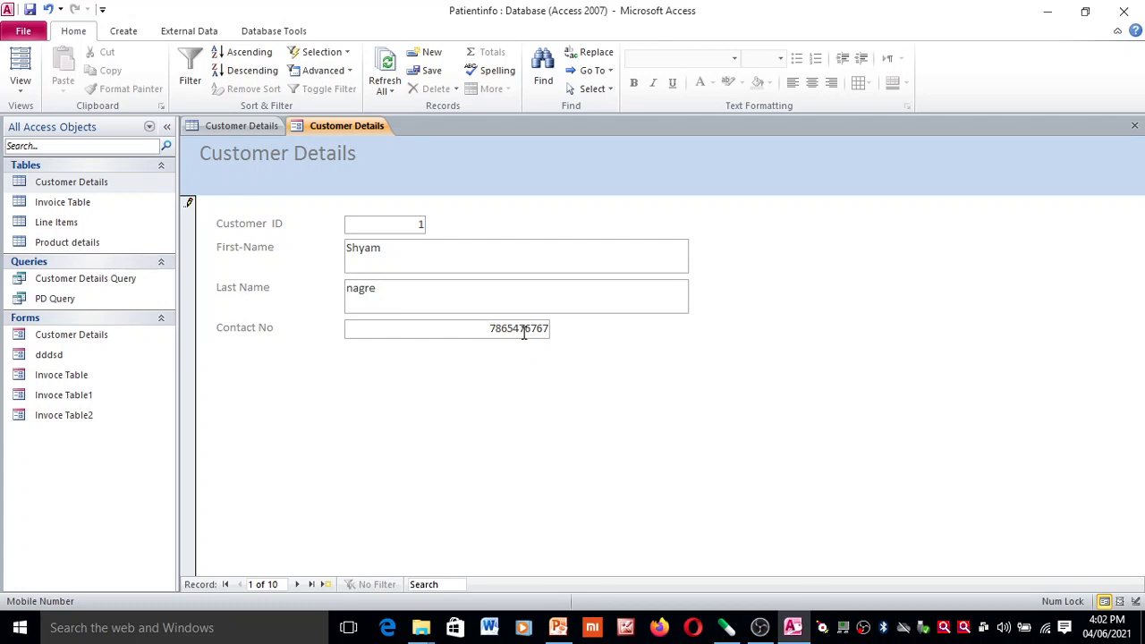
{"action": "key", "text": "BackSpace"}
{"action": "type", "text": "hh"}
{"action": "key", "text": "BackSpace"}
{"action": "key", "text": "BackSpace"}
{"action": "key", "text": "BackSpace"}
{"action": "type", "text": "99"}
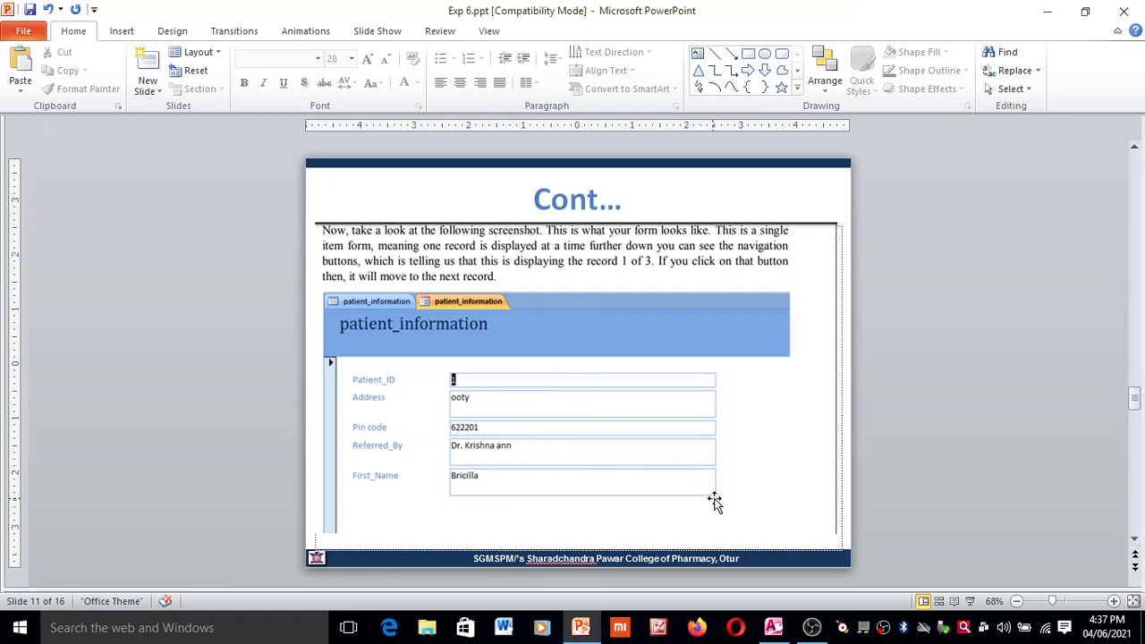
- Switch from PowerPoint back to Access and browse the form's customer records one by one up to record 9
{"action": "left_click", "coordinate": [775, 627]}
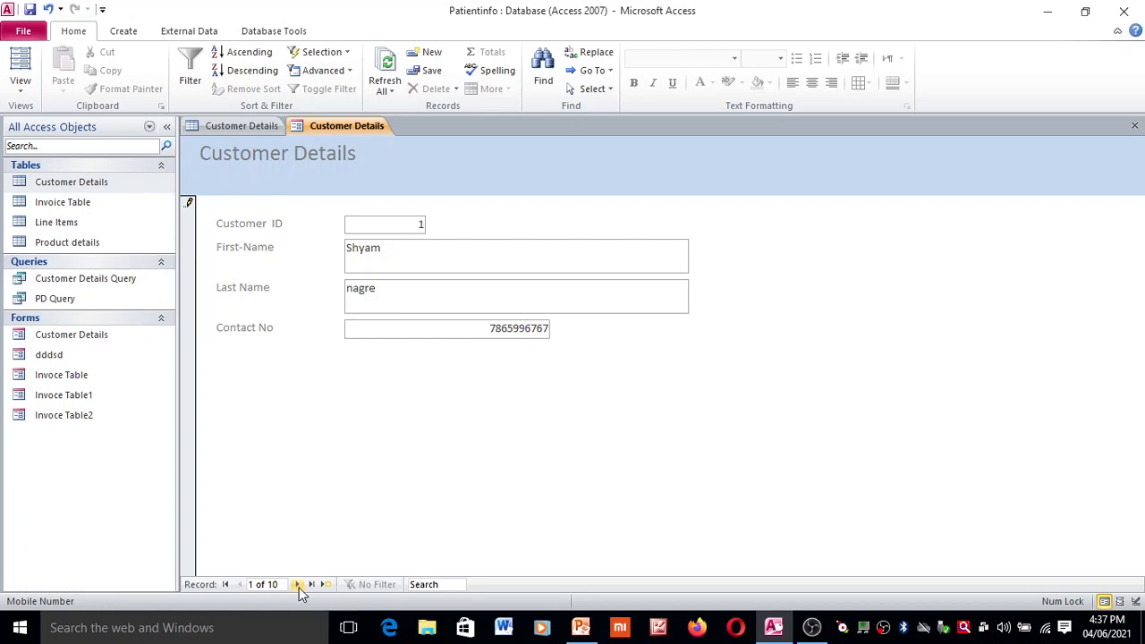
{"action": "left_click", "coordinate": [301, 591]}
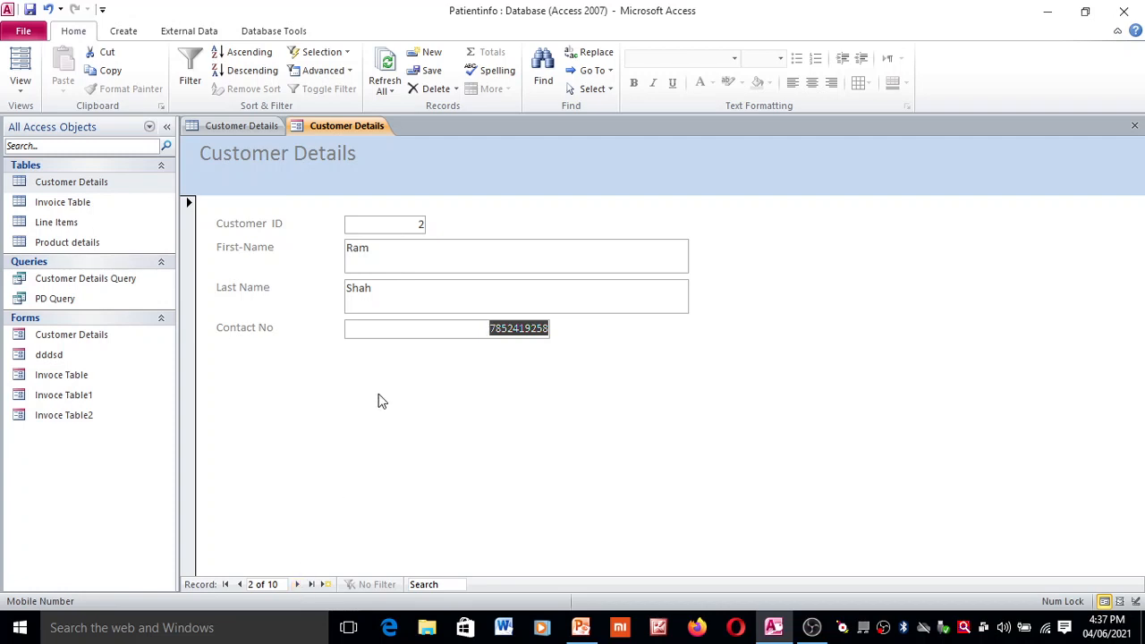
{"action": "left_click", "coordinate": [300, 587]}
{"action": "left_click", "coordinate": [300, 587]}
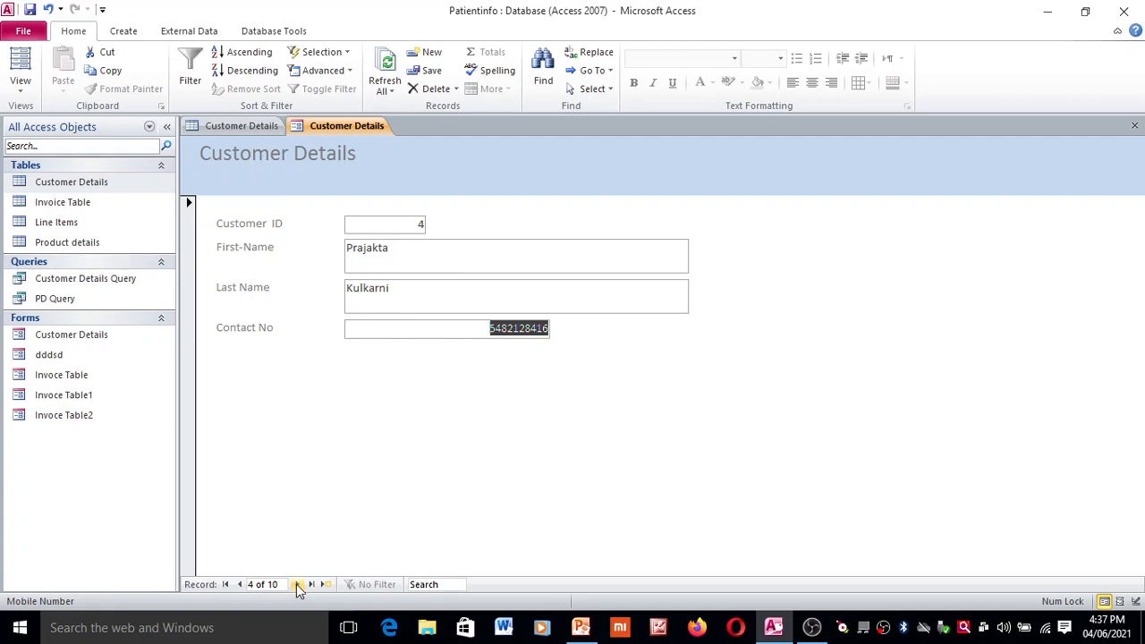
{"action": "left_click", "coordinate": [299, 587]}
{"action": "left_click", "coordinate": [299, 587]}
{"action": "left_click", "coordinate": [299, 587]}
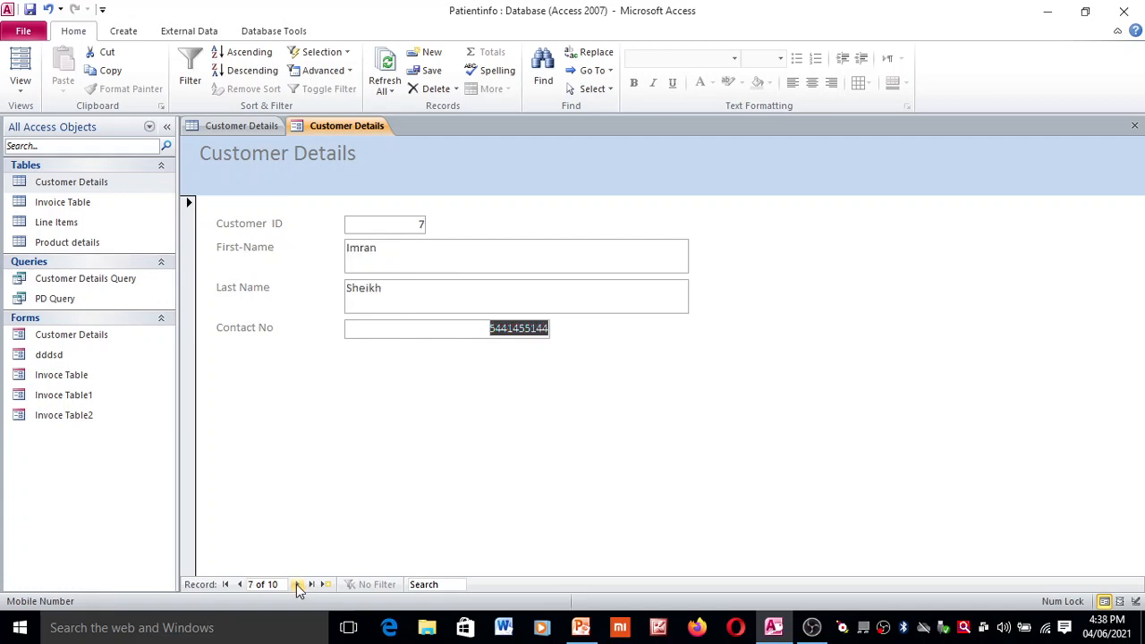
{"action": "left_click", "coordinate": [299, 587]}
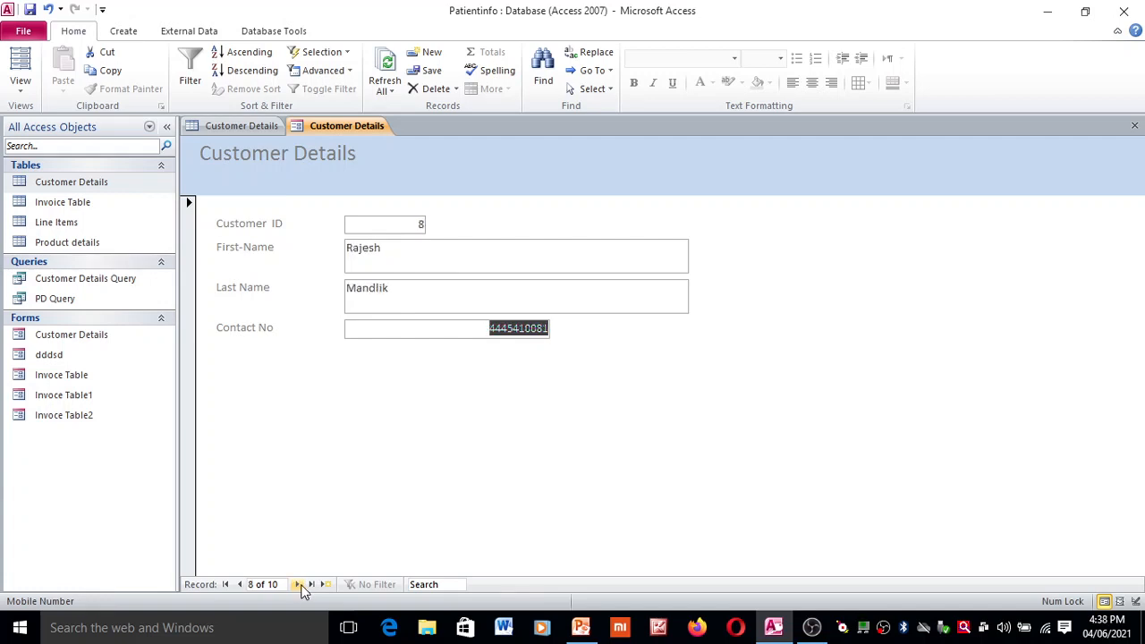
{"action": "left_click", "coordinate": [298, 587]}
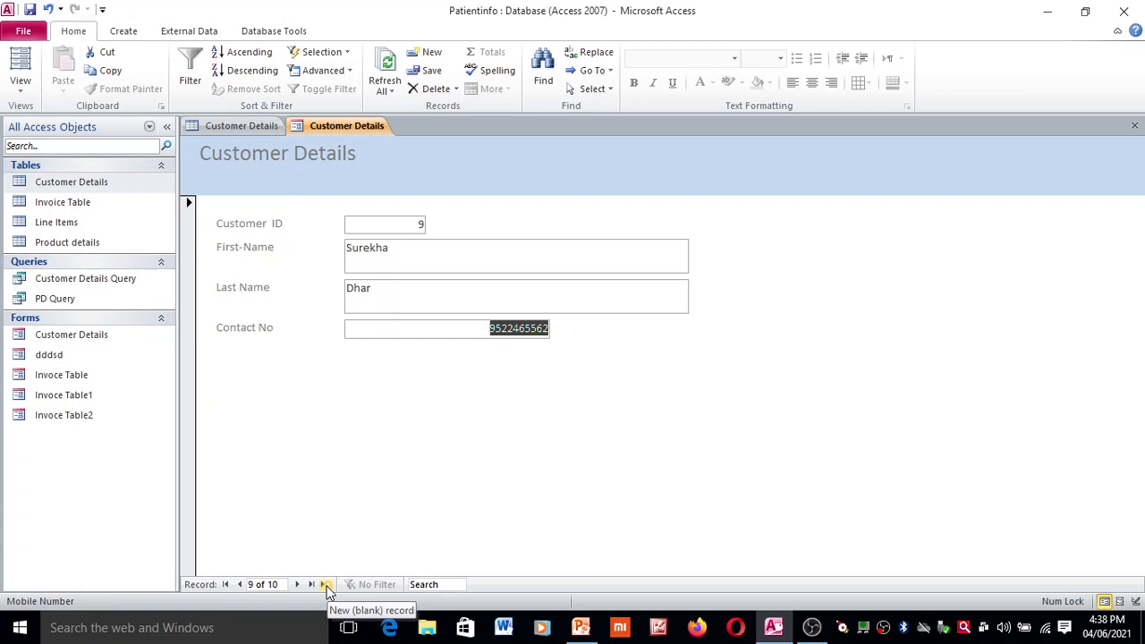
- Start a new blank record in the form and enter the customer's first name
{"action": "left_click", "coordinate": [327, 586]}
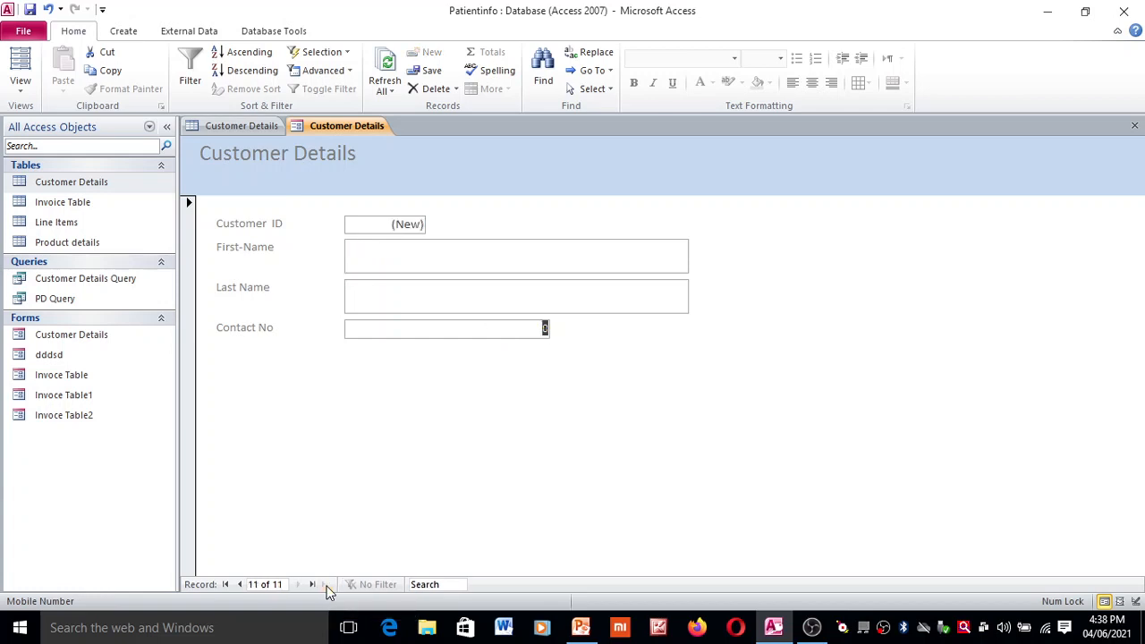
{"action": "left_click", "coordinate": [425, 225]}
{"action": "key", "text": "BackSpace"}
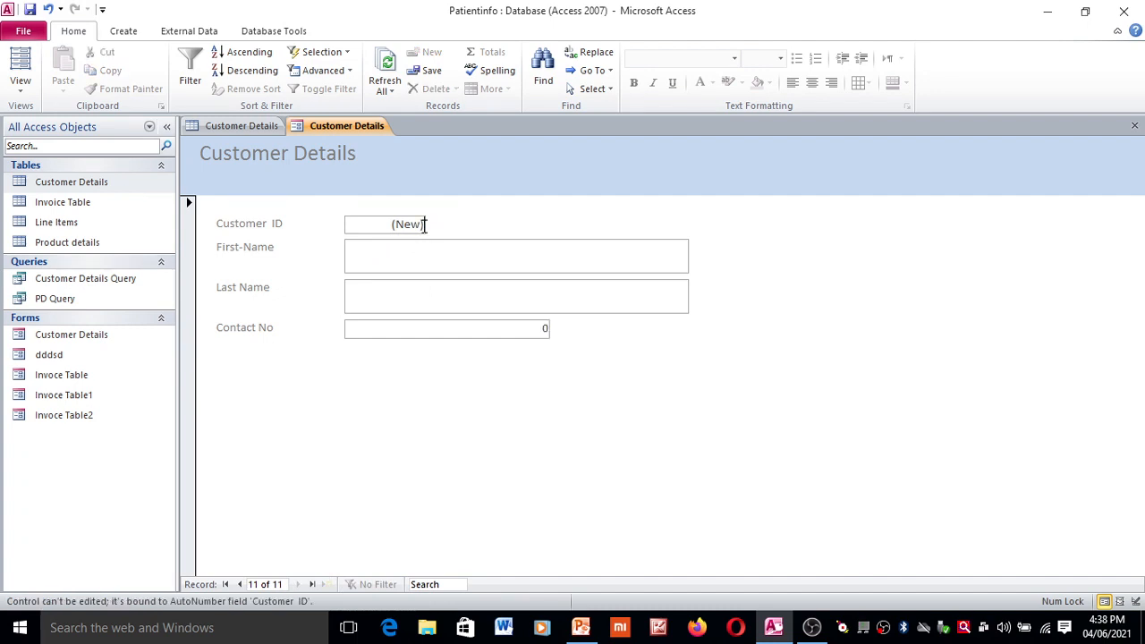
{"action": "left_click", "coordinate": [403, 248]}
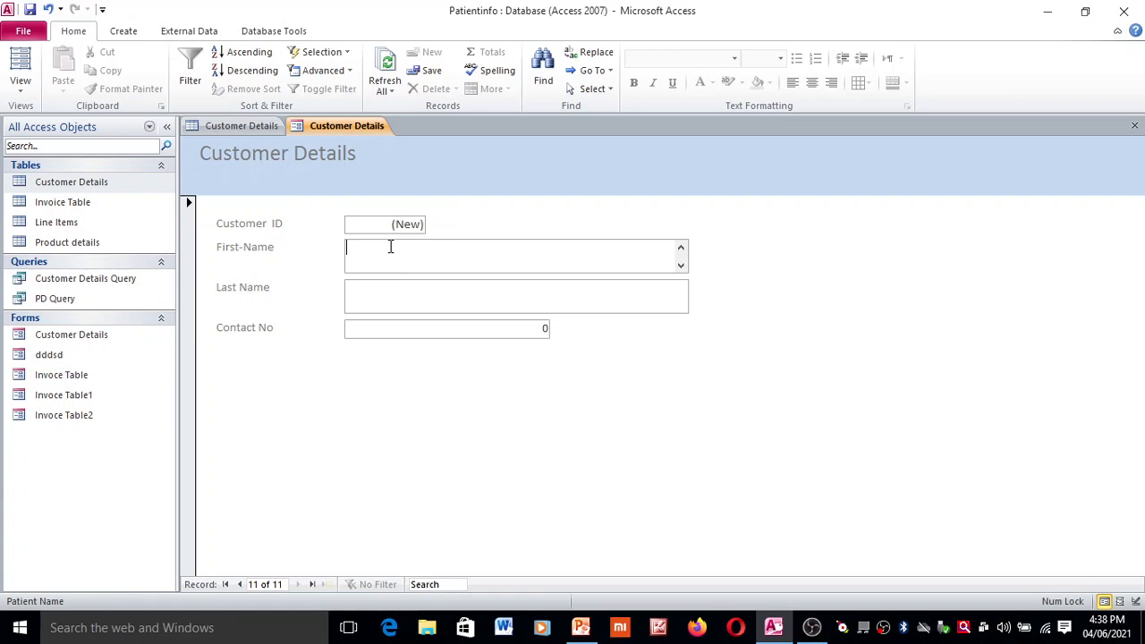
{"action": "type", "text": "girish"}
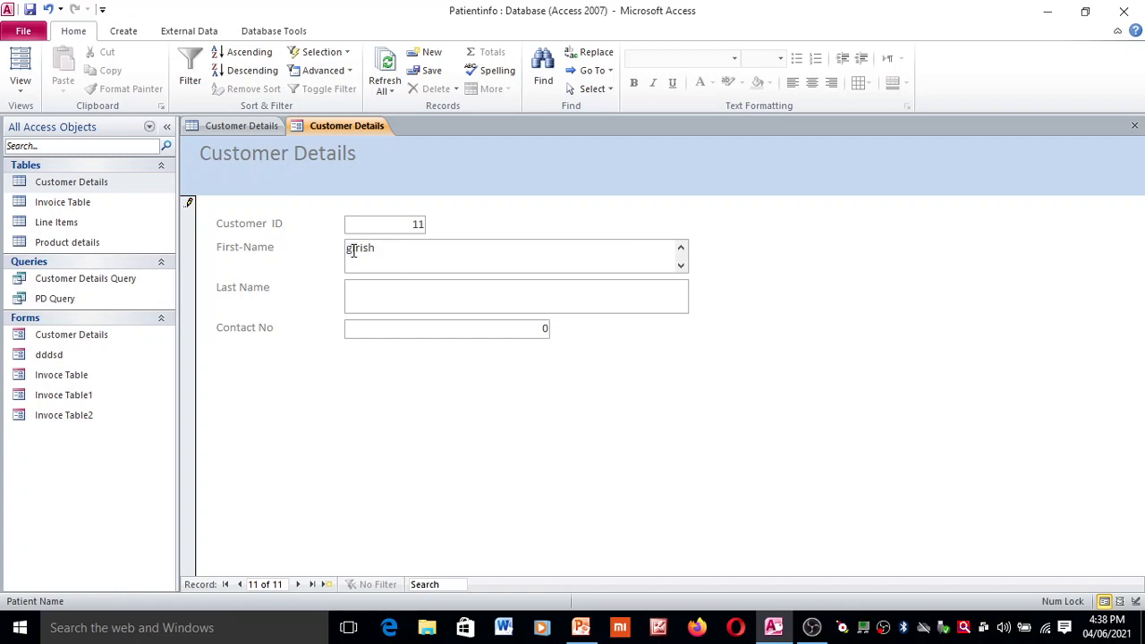
- Enter the customer's last name and contact number in the new record
{"action": "left_click", "coordinate": [360, 288]}
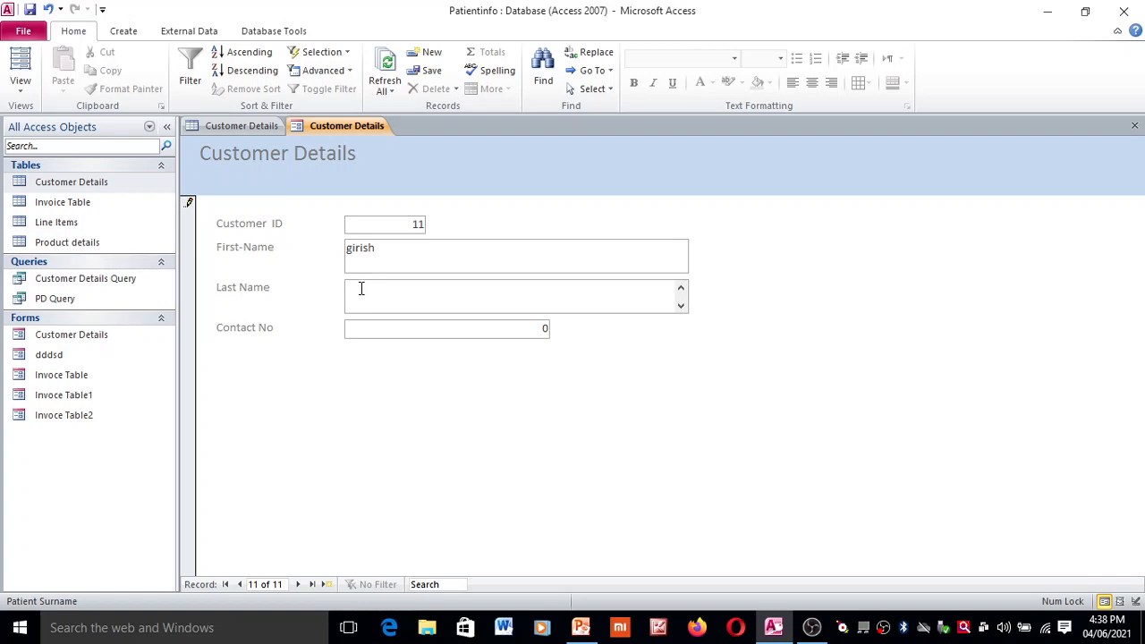
{"action": "type", "text": "salunke"}
{"action": "left_click", "coordinate": [381, 328]}
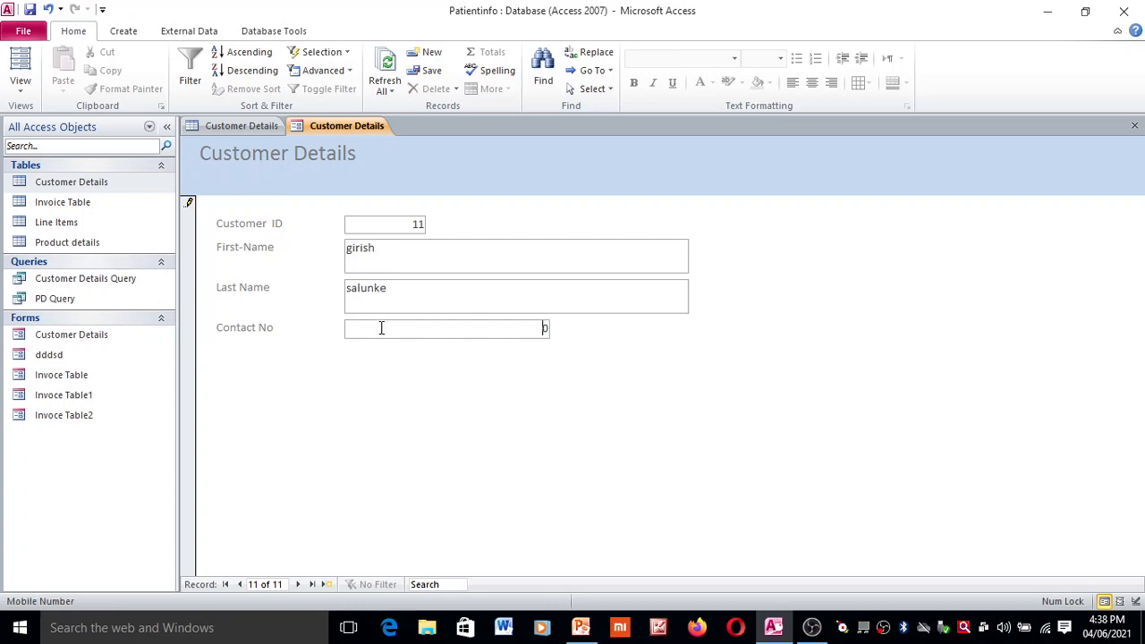
{"action": "type", "text": "987767655"}
- Switch to PowerPoint and read the Step 8 and Step 9 slides on adding records and closing the form
{"action": "left_click", "coordinate": [772, 628]}
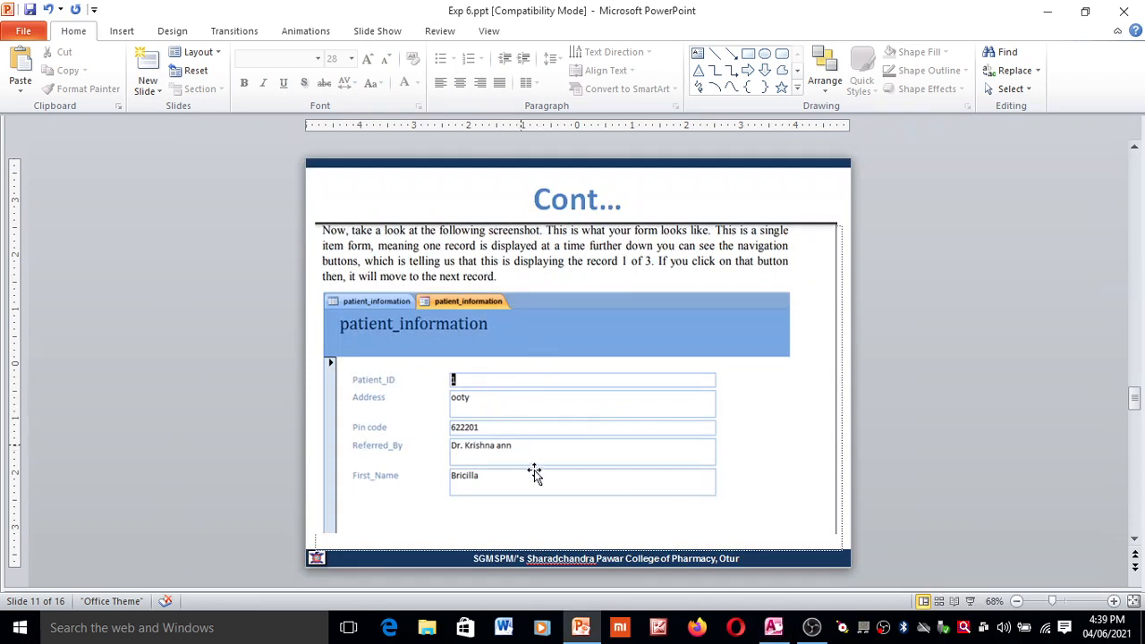
{"action": "scroll", "coordinate": [556, 525], "scroll_direction": "down", "scroll_amount": 1}
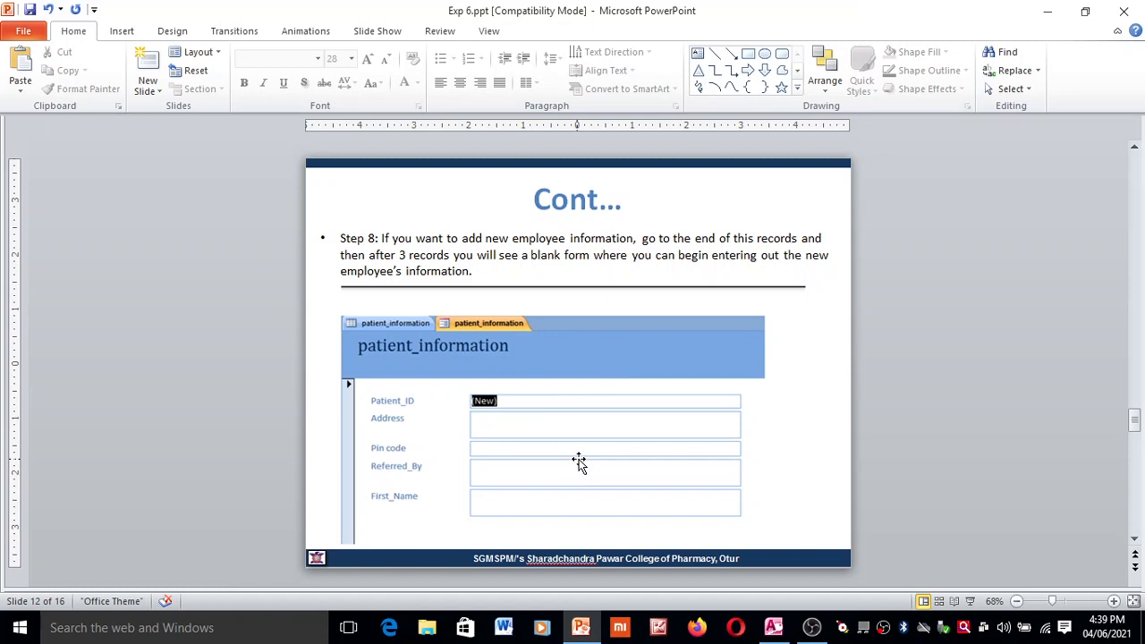
{"action": "scroll", "coordinate": [579, 461], "scroll_direction": "down", "scroll_amount": 1}
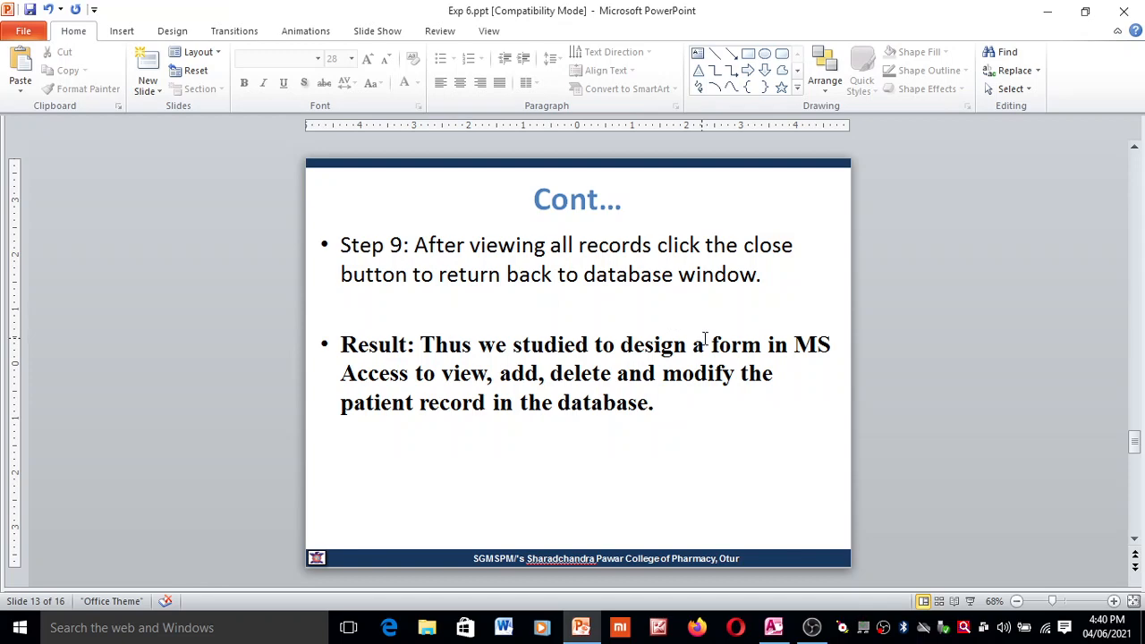
- Return to Access, close the Customer Details form, and check the first customer's last name in the Customer Details table
{"action": "left_click", "coordinate": [774, 629]}
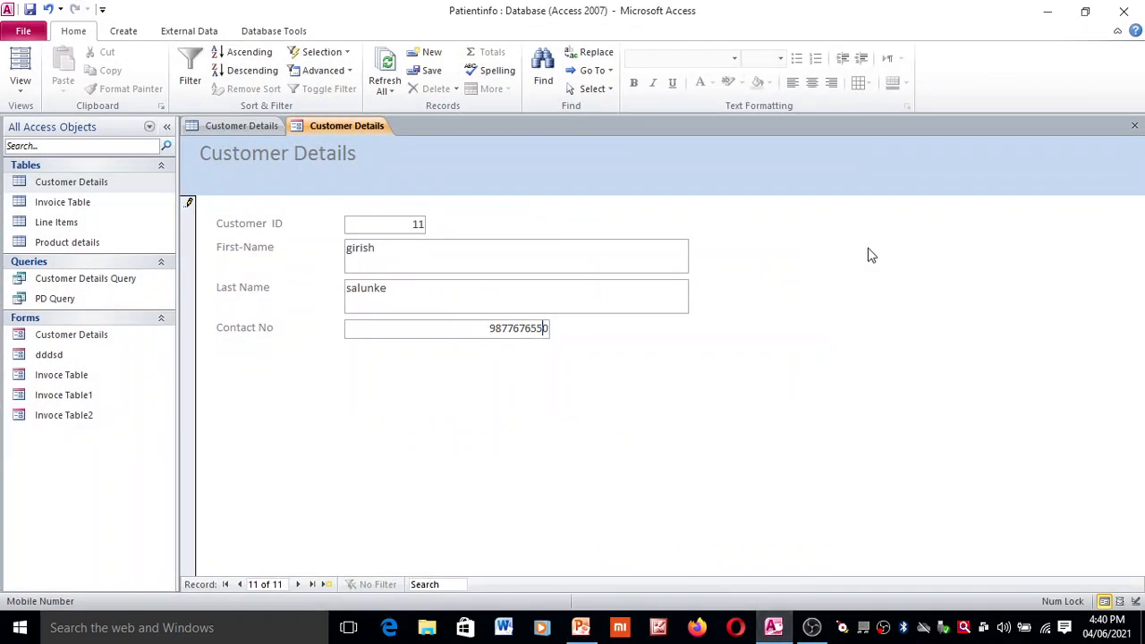
{"action": "left_click", "coordinate": [1135, 127]}
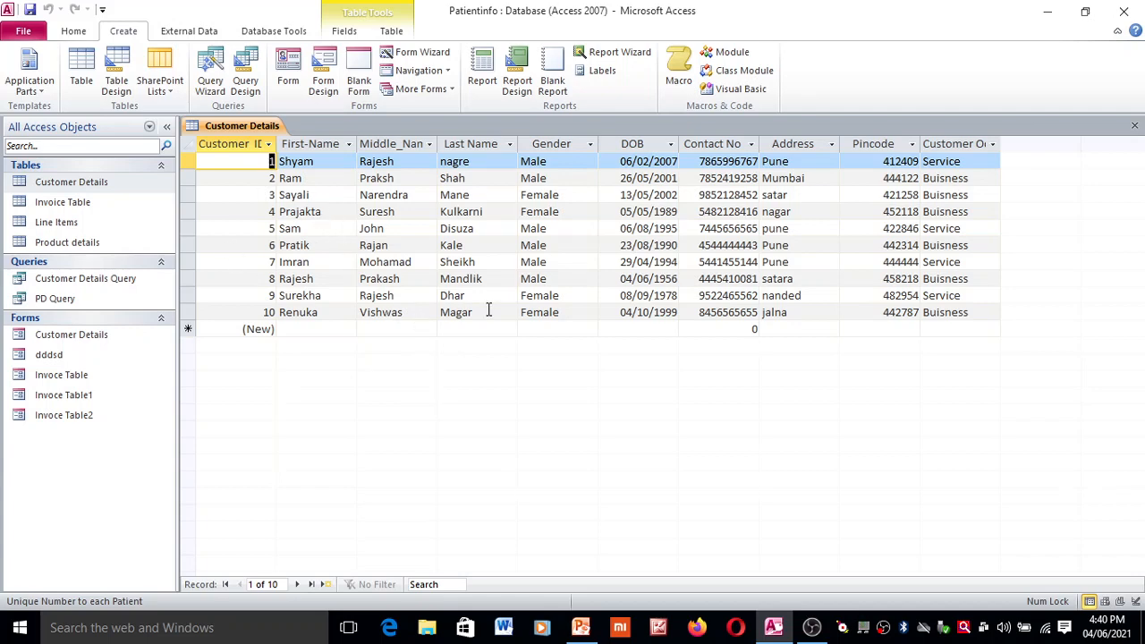
{"action": "left_click", "coordinate": [461, 162]}
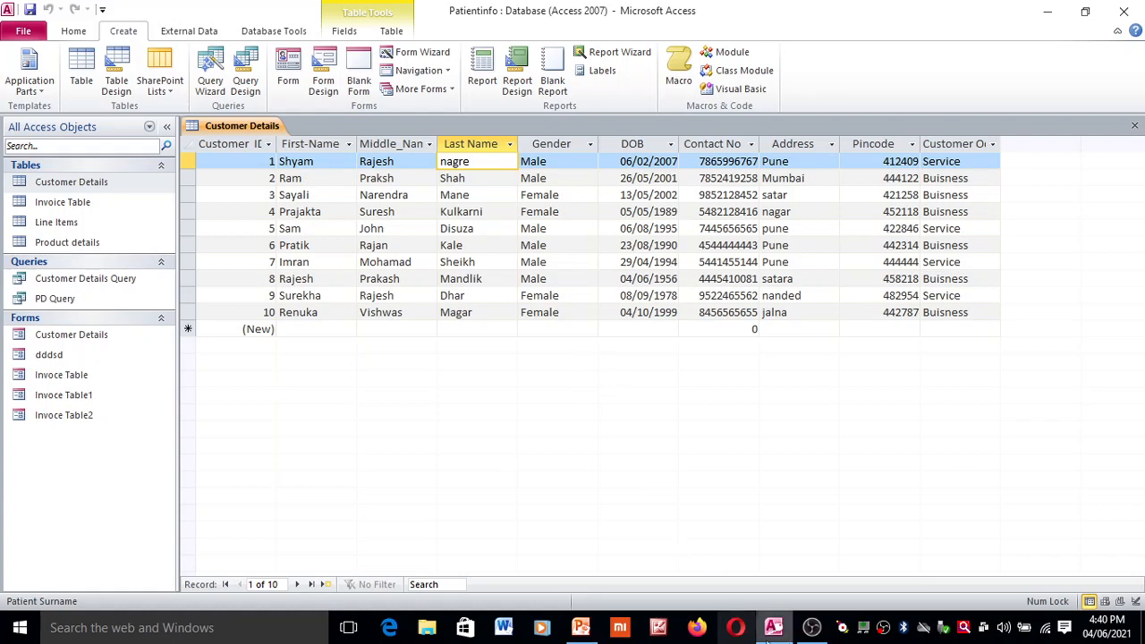
- Switch to PowerPoint and advance to the "Viva Questions For Preparation" slide
{"action": "left_click", "coordinate": [580, 633]}
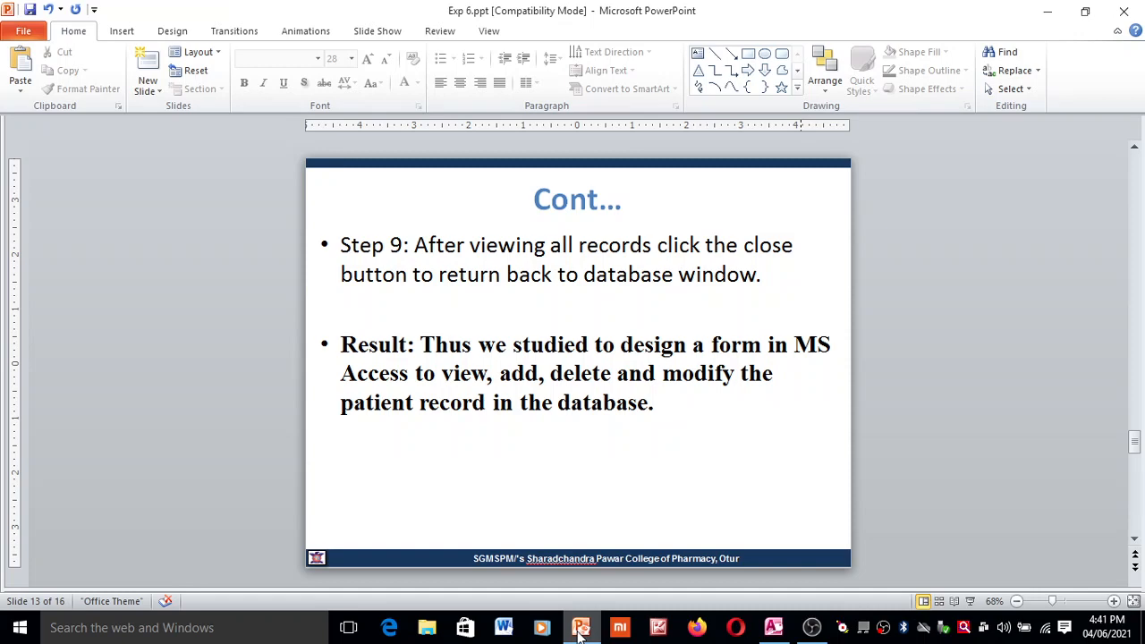
{"action": "key", "text": "Page_Down"}
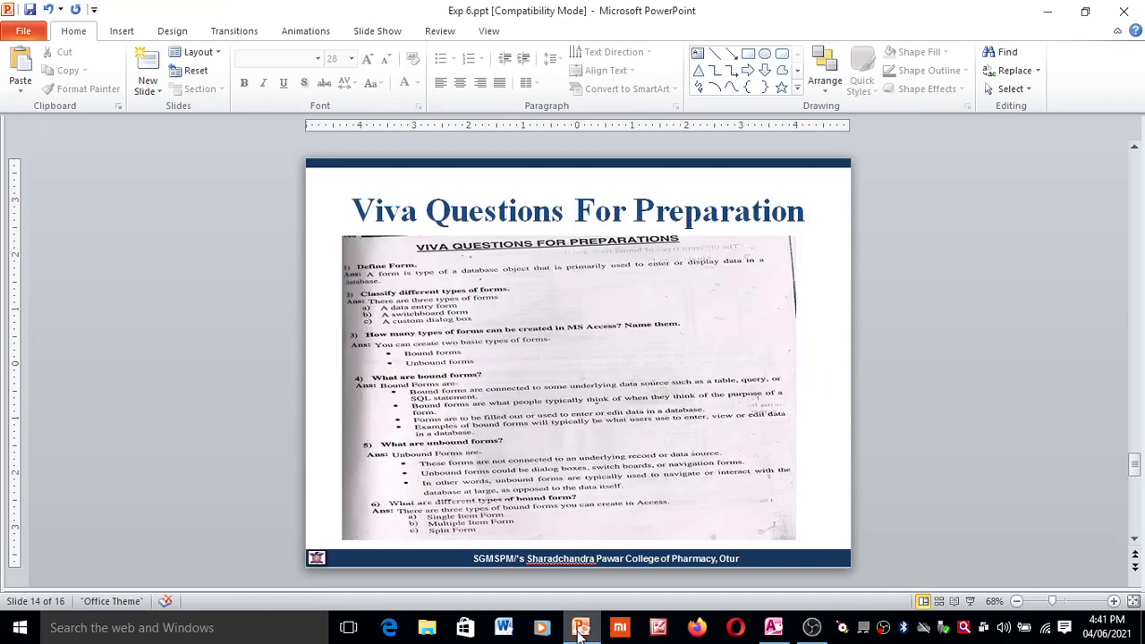